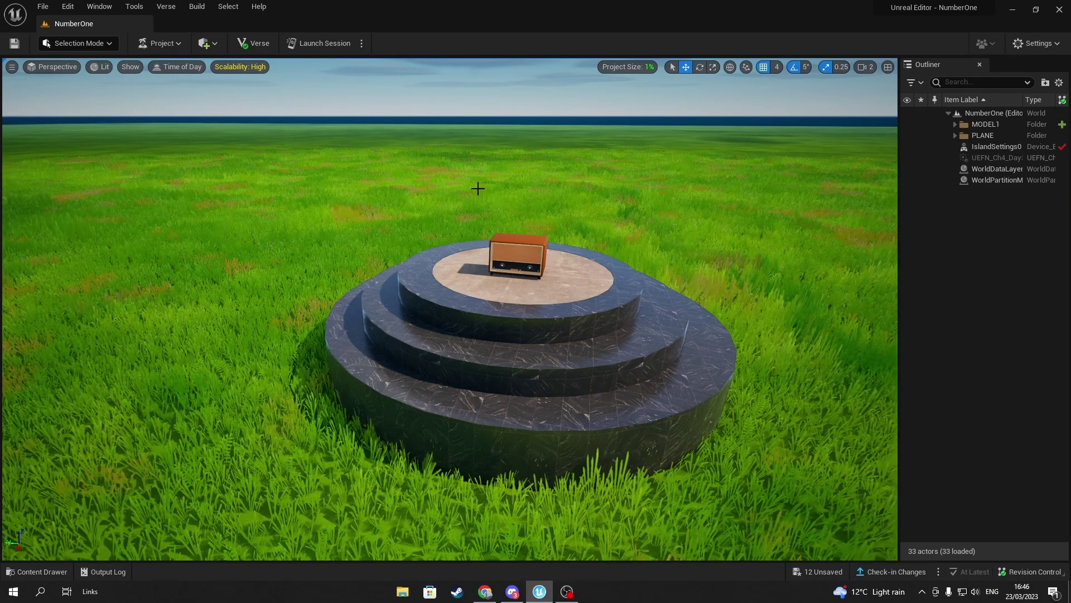
- Add a Cine Camera Actor to the level with the radio on the podium in view
{"action": "right_click_drag", "start_coordinate": [479, 189], "coordinate": [493, 173]}
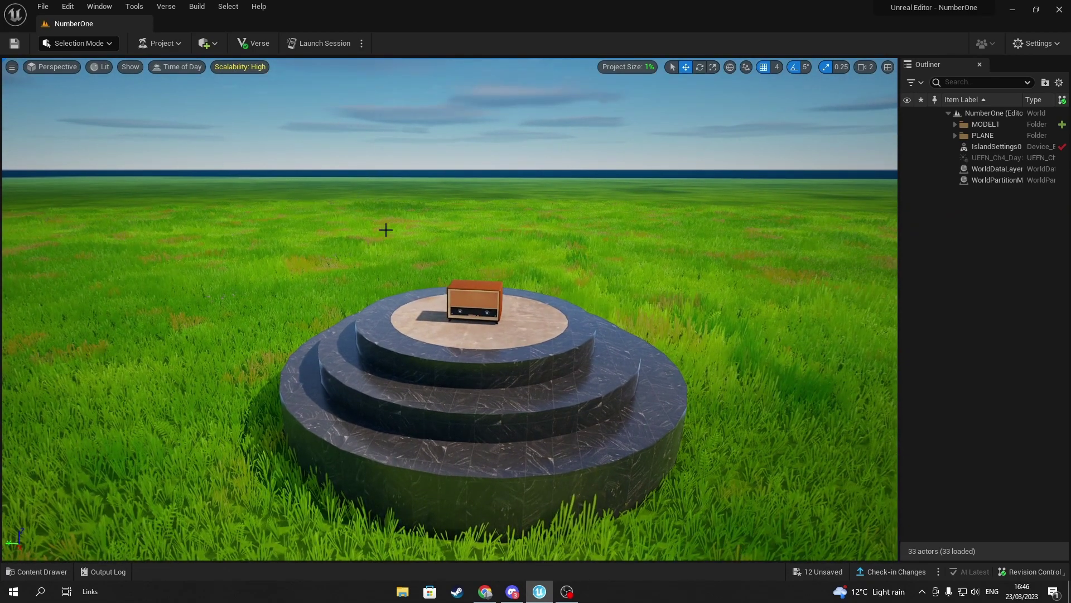
{"action": "left_click", "coordinate": [211, 45]}
{"action": "mouse_move", "coordinate": [261, 118]}
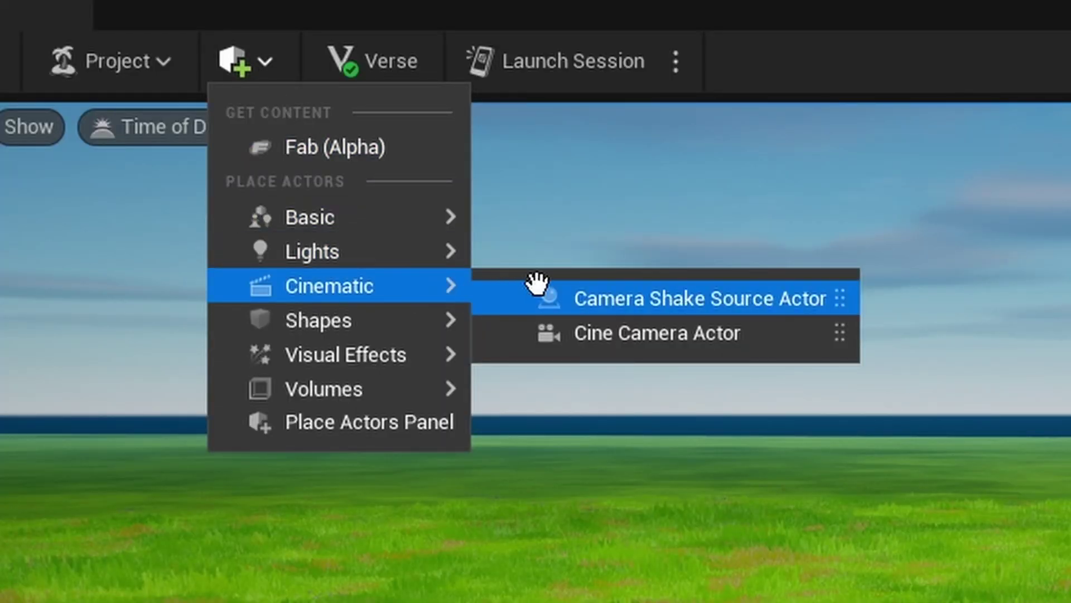
{"action": "left_click", "coordinate": [631, 334]}
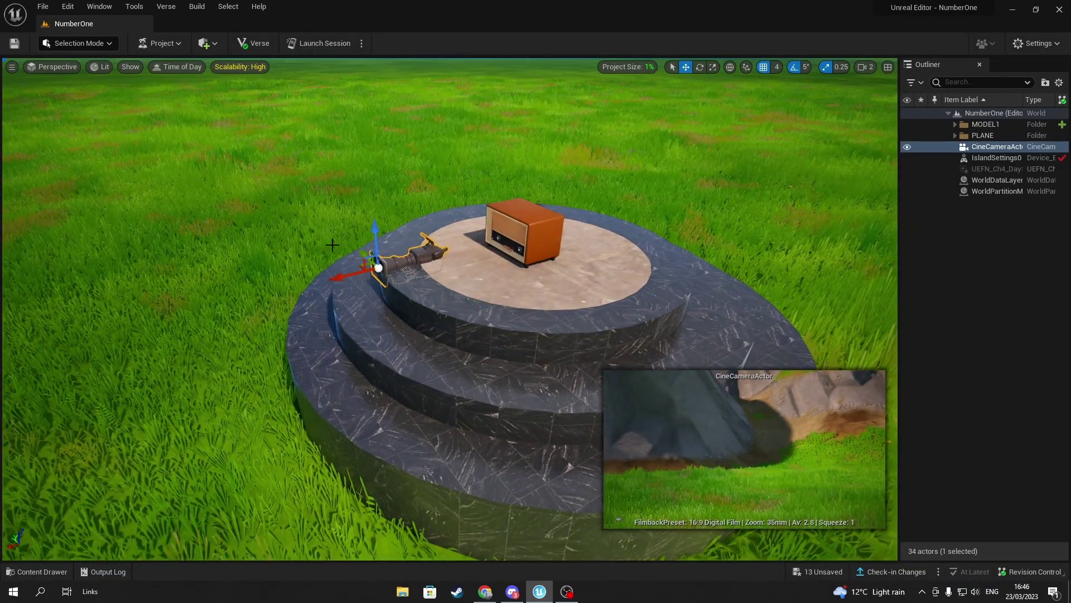
- Move the cine camera off the radio to the side of the podium and rotate it towards the radio
{"action": "left_click_drag", "start_coordinate": [375, 235], "coordinate": [374, 190]}
{"action": "key", "text": "e"}
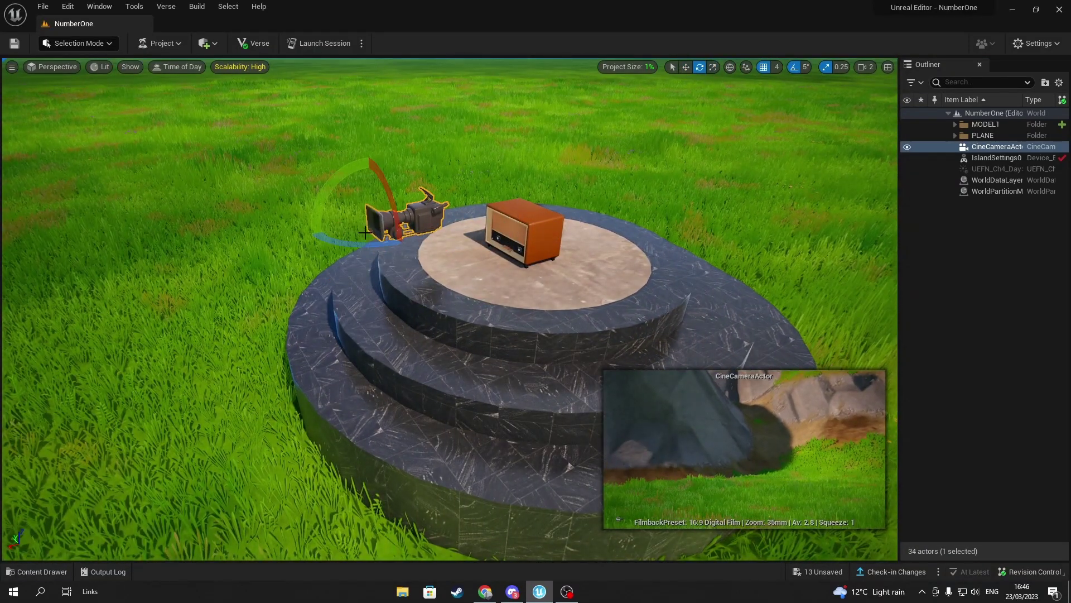
{"action": "mouse_move", "coordinate": [322, 237]}
{"action": "left_mouse_down"}
{"action": "mouse_move", "coordinate": [429, 237]}
{"action": "mouse_move", "coordinate": [441, 229]}
{"action": "mouse_move", "coordinate": [438, 209]}
{"action": "mouse_move", "coordinate": [443, 239]}
{"action": "mouse_move", "coordinate": [211, 268]}
{"action": "mouse_move", "coordinate": [219, 287]}
{"action": "mouse_move", "coordinate": [347, 260]}
{"action": "mouse_move", "coordinate": [329, 223]}
{"action": "left_mouse_up"}
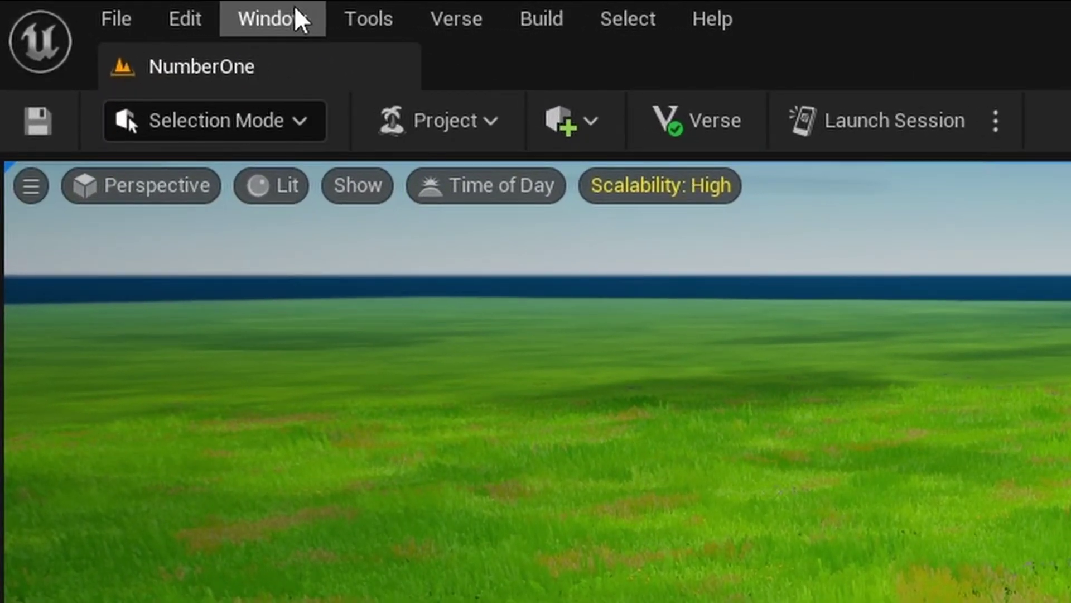
- Open a docked Content Browser below the viewport
{"action": "left_click", "coordinate": [269, 17]}
{"action": "mouse_move", "coordinate": [330, 132]}
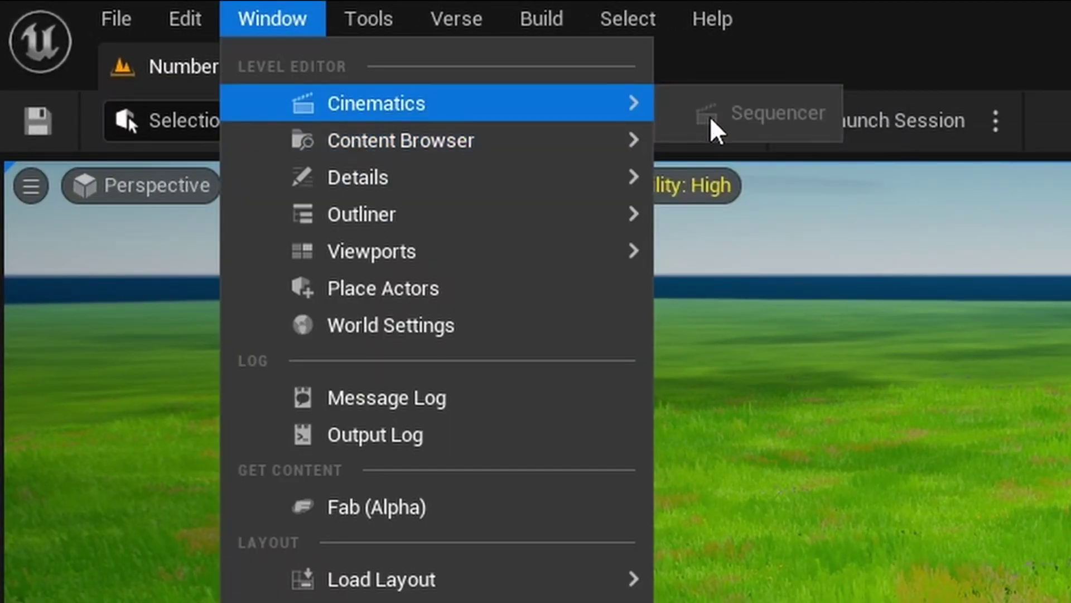
{"action": "left_click", "coordinate": [775, 158]}
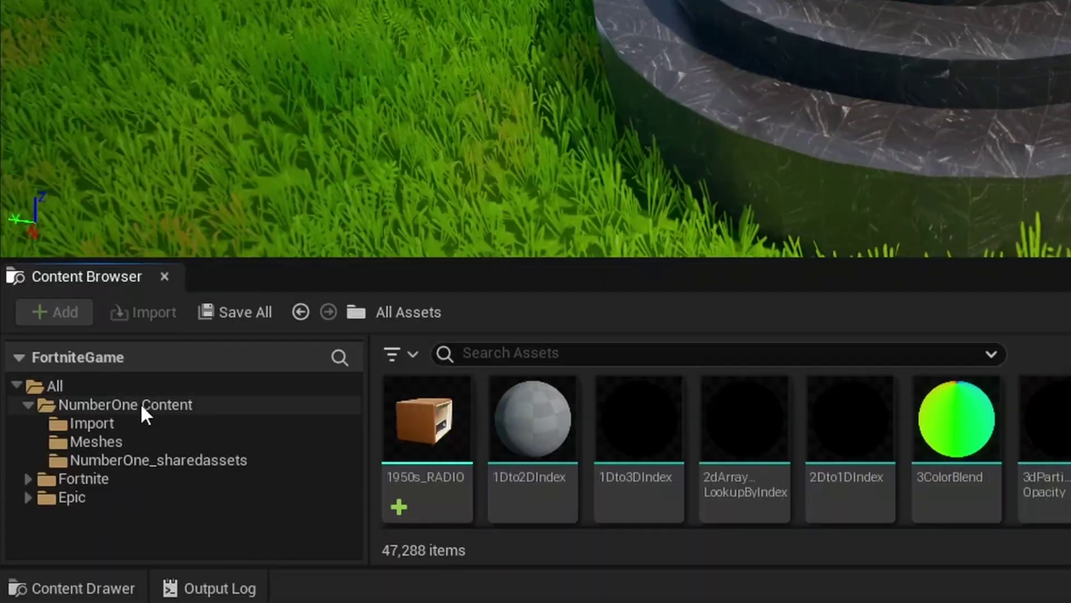
- Create a folder named Cinematics inside NumberOne Content
{"action": "left_click", "coordinate": [139, 404]}
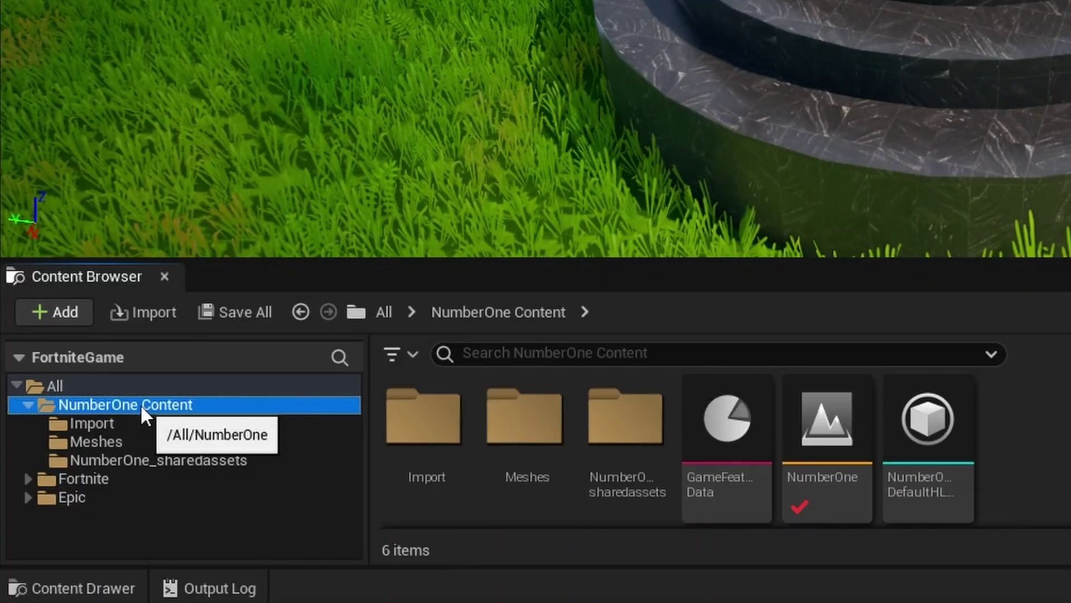
{"action": "left_click", "coordinate": [55, 317]}
{"action": "left_click", "coordinate": [134, 114]}
{"action": "type", "text": "Cinematics"}
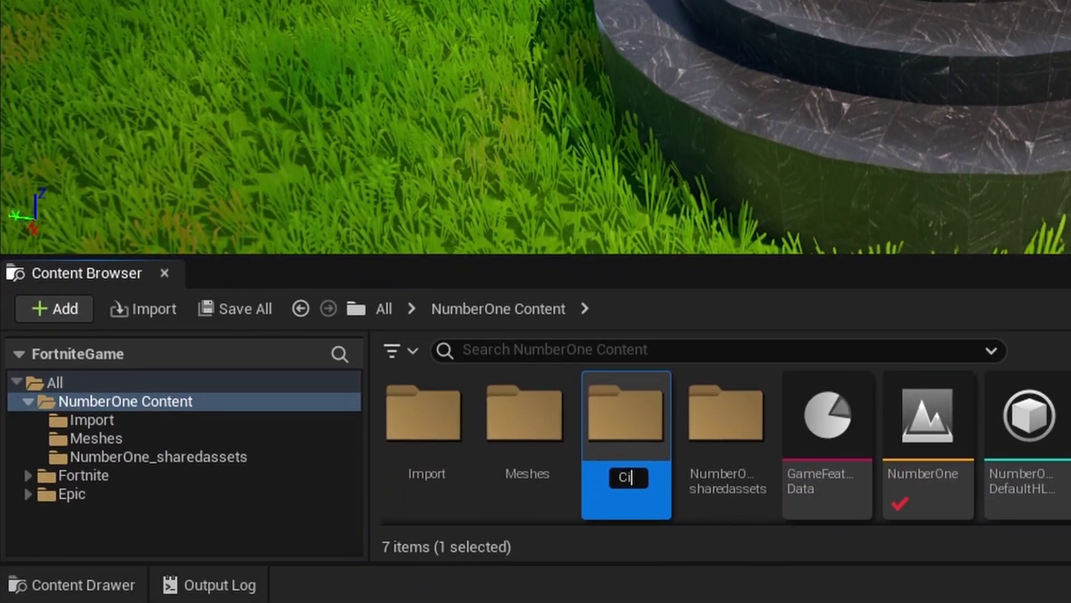
{"action": "key", "text": "Return"}
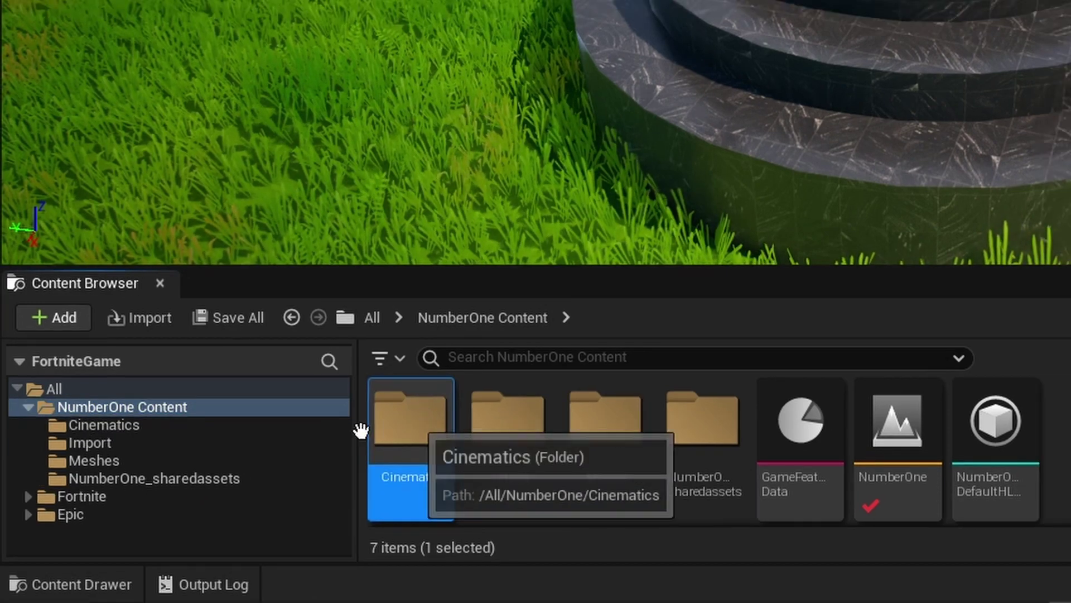
- Create a Level Sequence asset named RadioCam in the Cinematics folder
{"action": "left_click", "coordinate": [118, 427]}
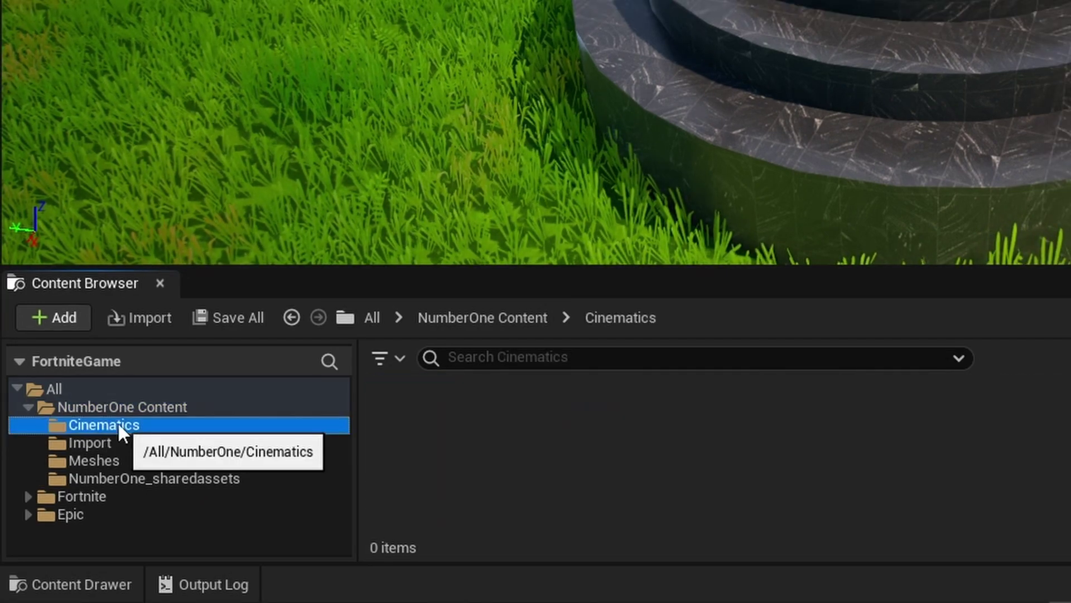
{"action": "right_click", "coordinate": [119, 426]}
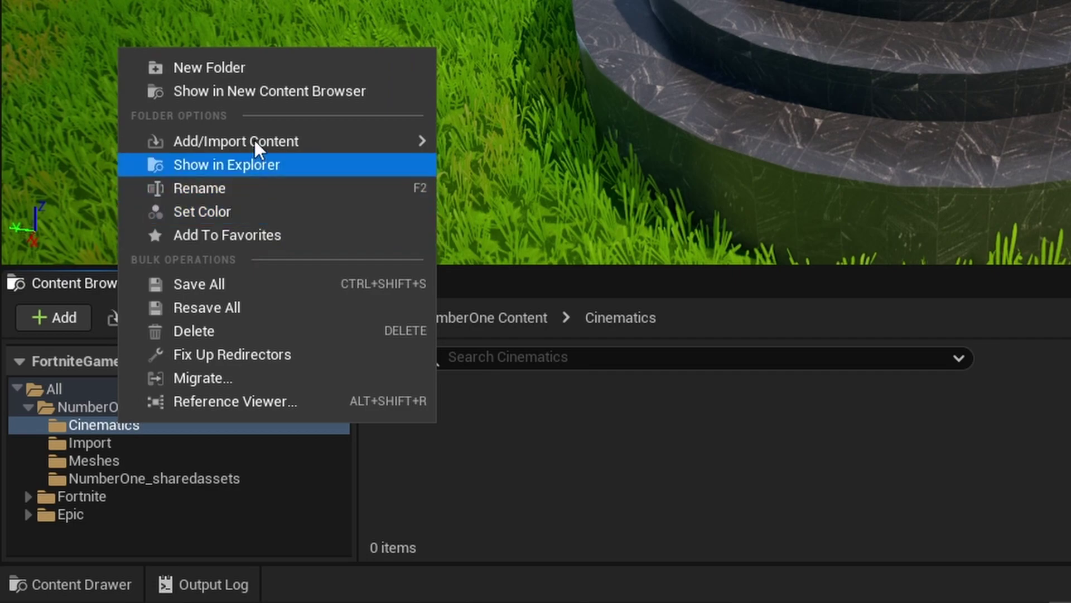
{"action": "mouse_move", "coordinate": [332, 140]}
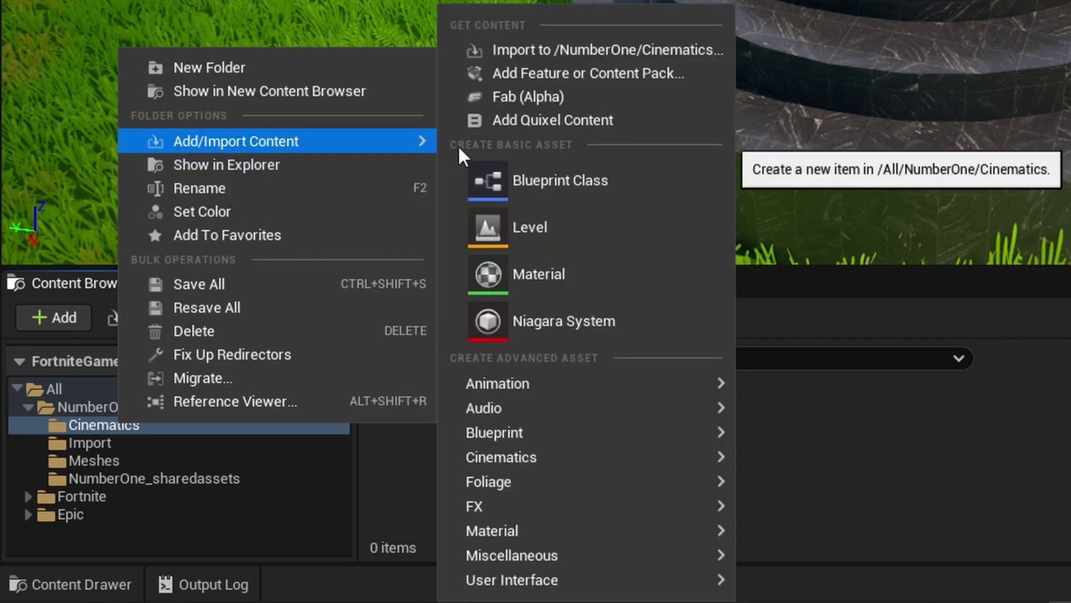
{"action": "mouse_move", "coordinate": [547, 458]}
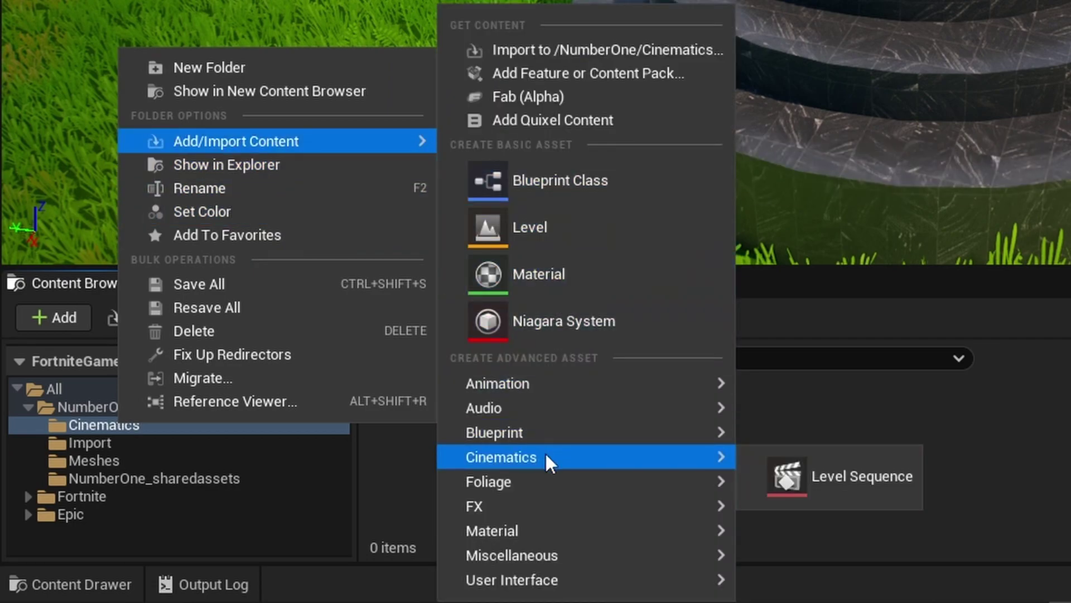
{"action": "left_click", "coordinate": [779, 463]}
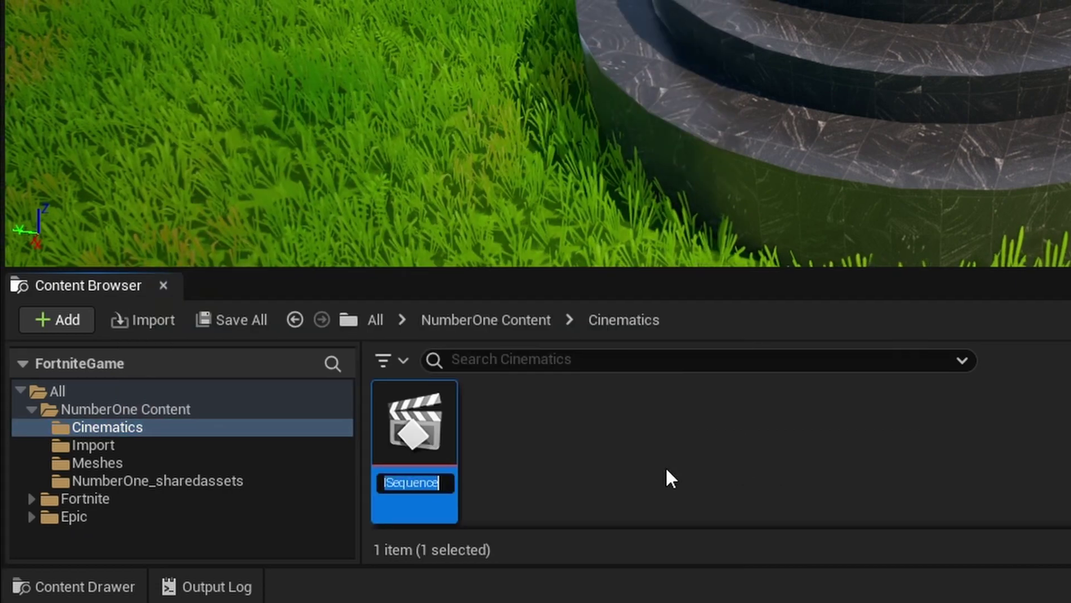
{"action": "type", "text": "RadioCam"}
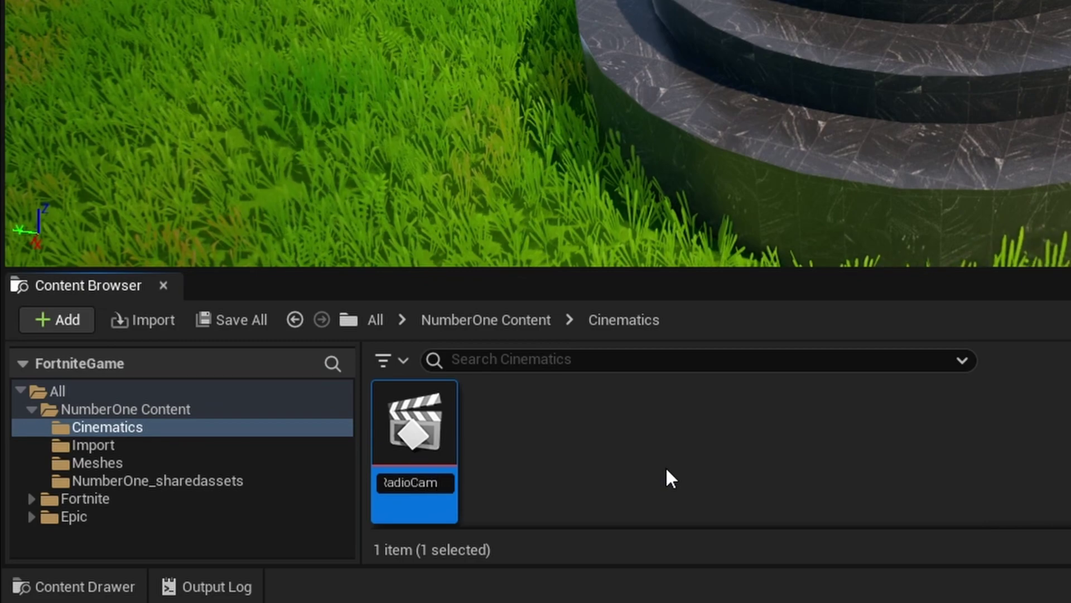
{"action": "key", "text": "Return"}
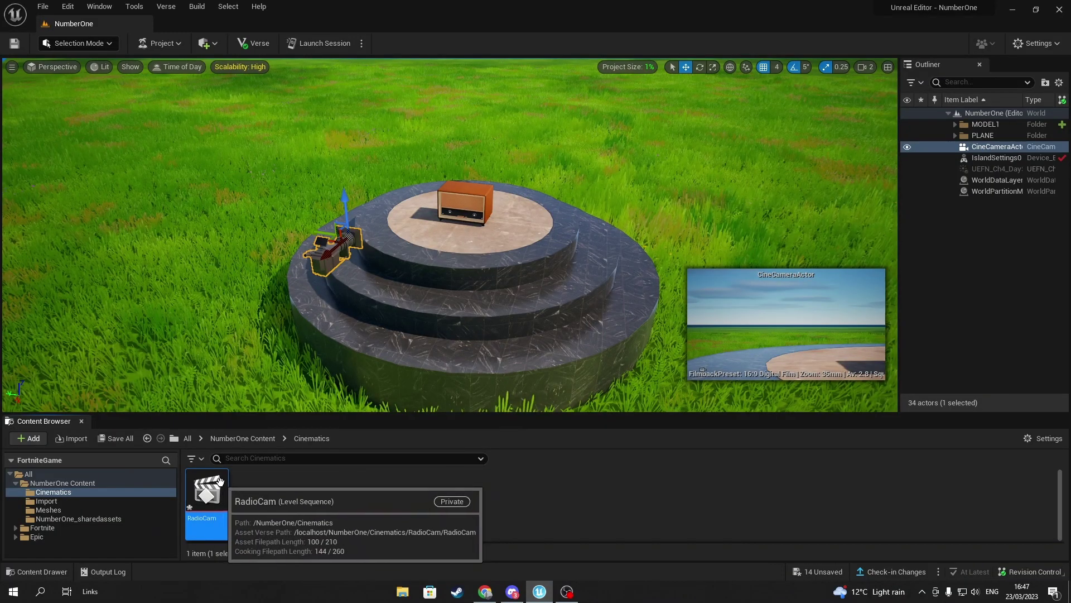
- Open the RadioCam sequence and add a Camera Cut track bound to CineCameraActor
{"action": "double_click", "coordinate": [211, 479]}
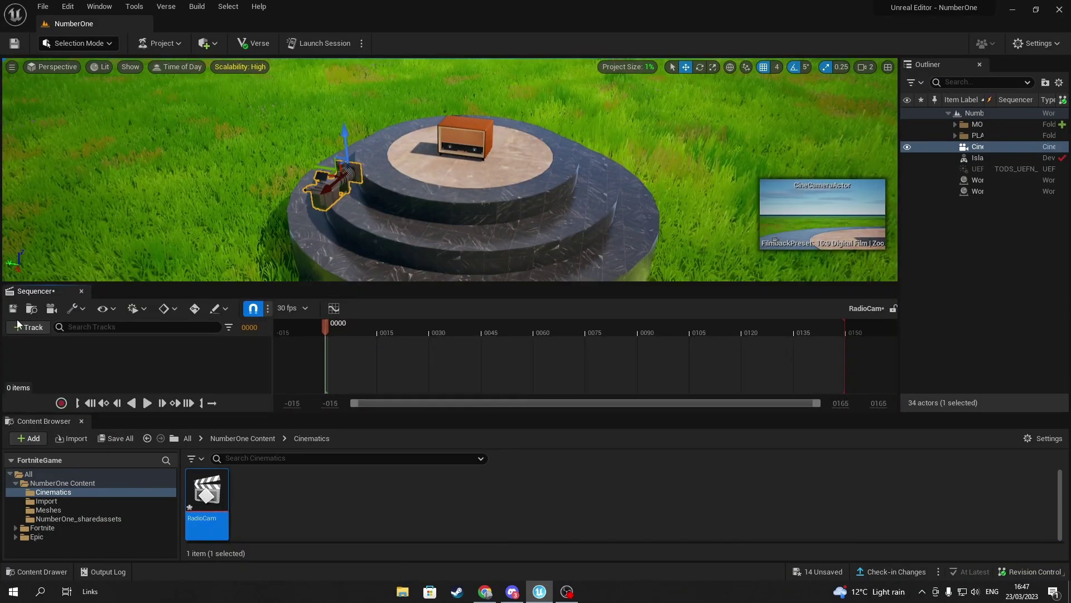
{"action": "left_click", "coordinate": [29, 328]}
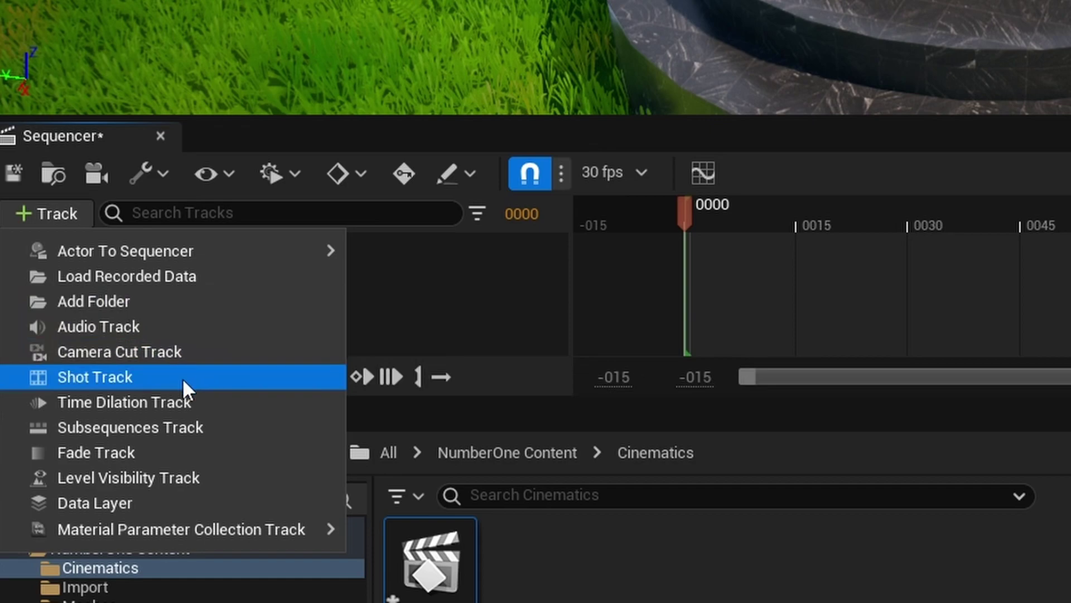
{"action": "left_click", "coordinate": [147, 358]}
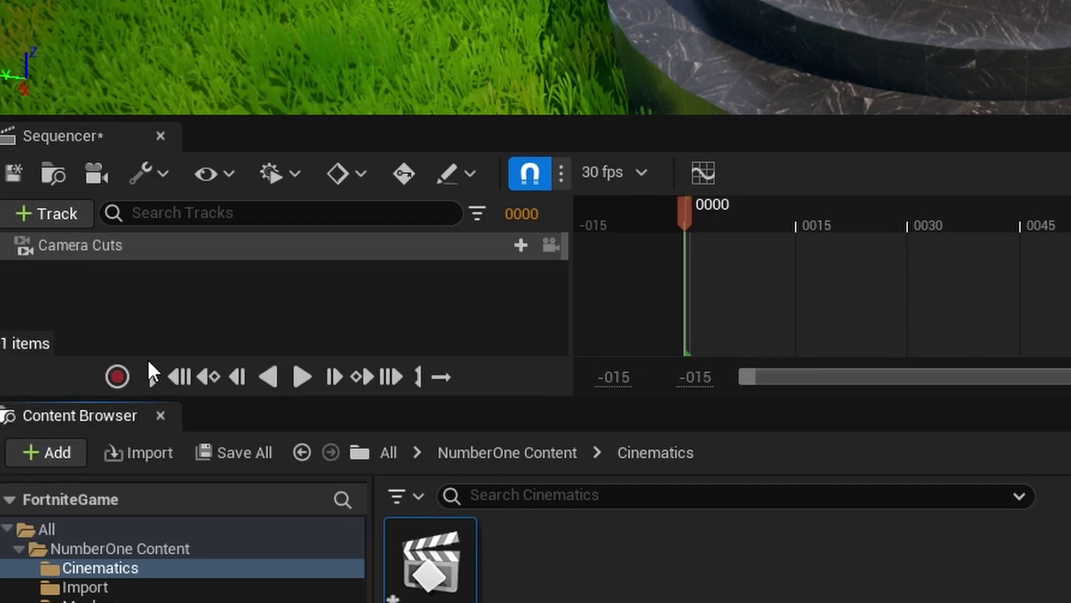
{"action": "left_click", "coordinate": [469, 245]}
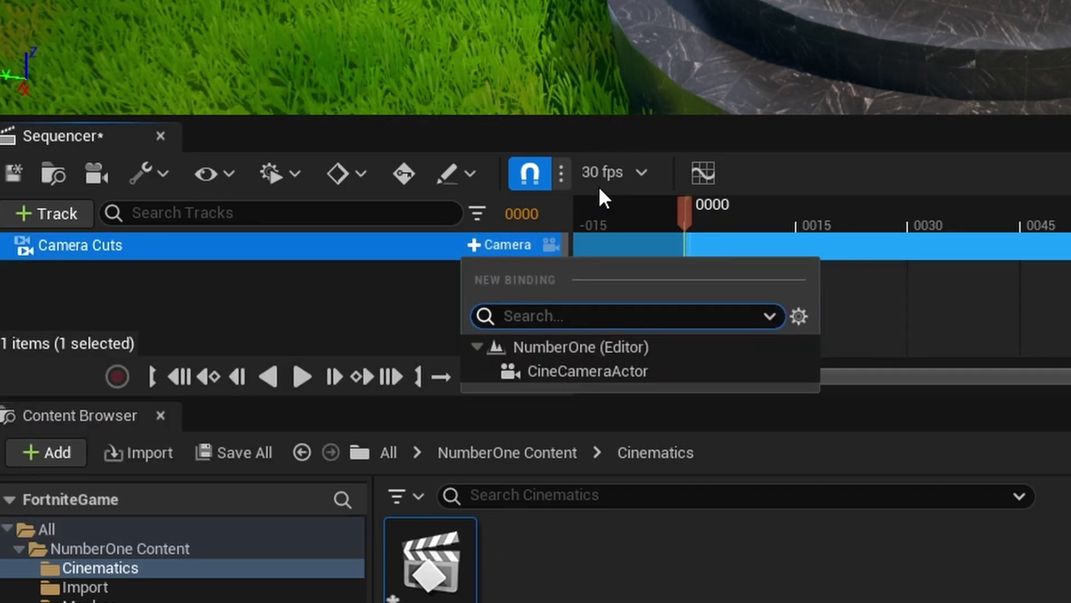
{"action": "left_click", "coordinate": [581, 371]}
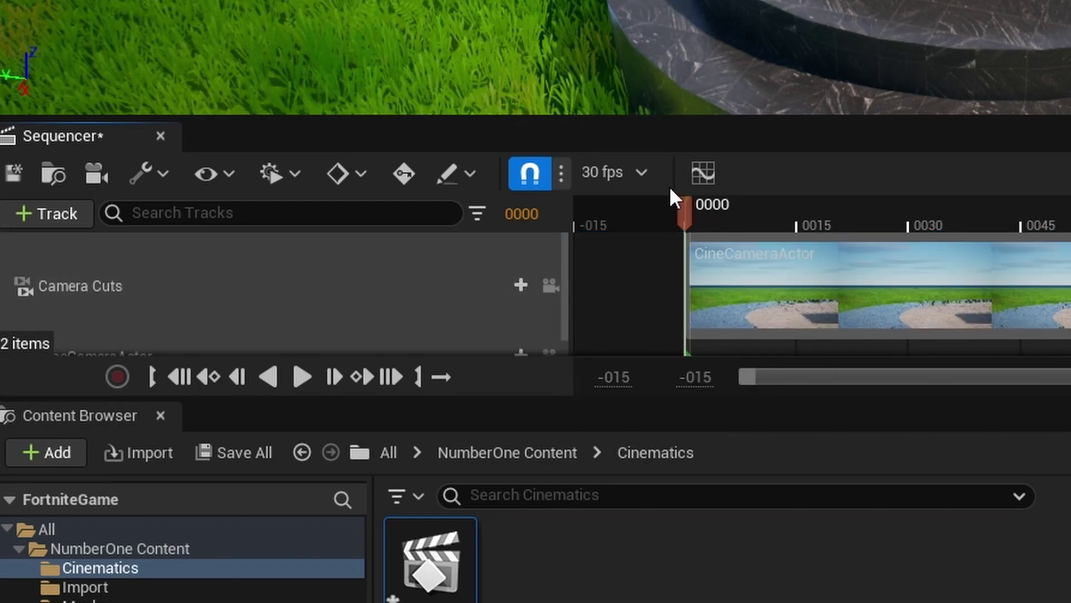
- Add a Transform track to CineCameraActor in the sequence
{"action": "scroll", "coordinate": [483, 459], "scroll_direction": "down", "scroll_amount": 2}
{"action": "left_click", "coordinate": [483, 459]}
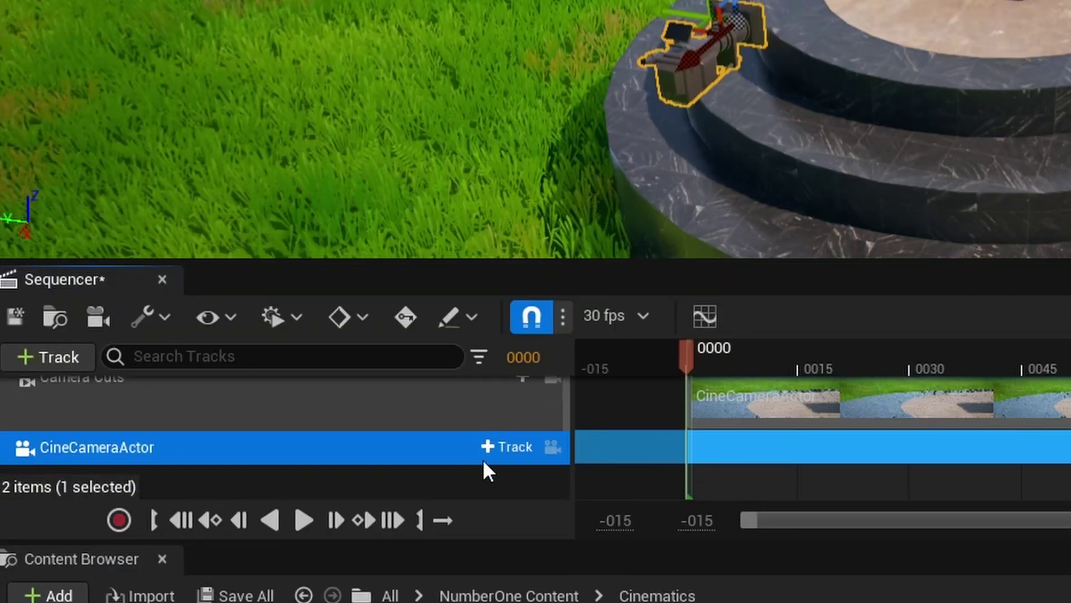
{"action": "left_click", "coordinate": [510, 447]}
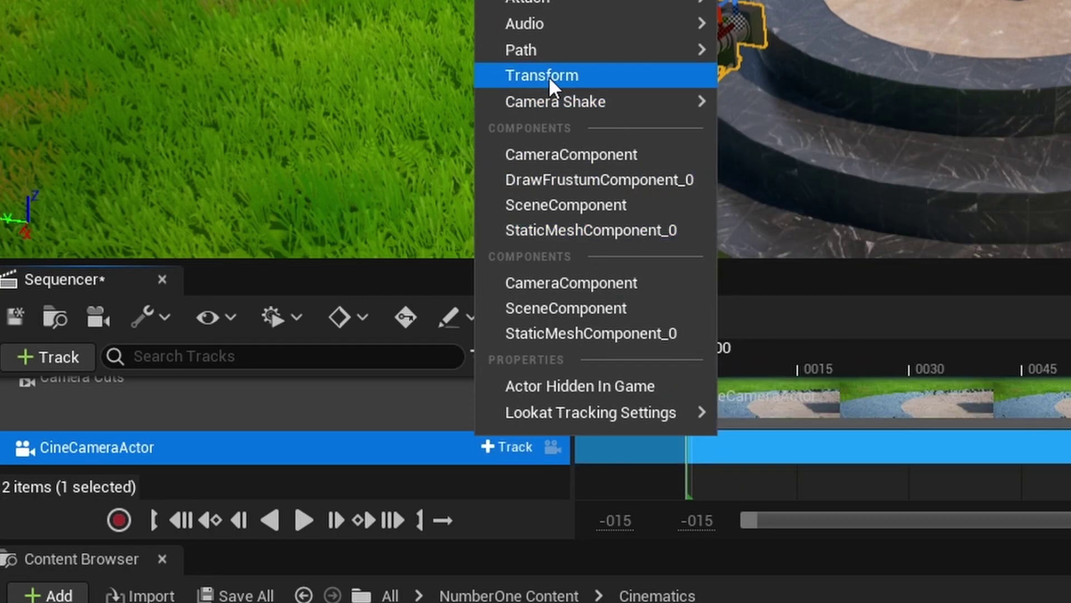
{"action": "left_click", "coordinate": [548, 76]}
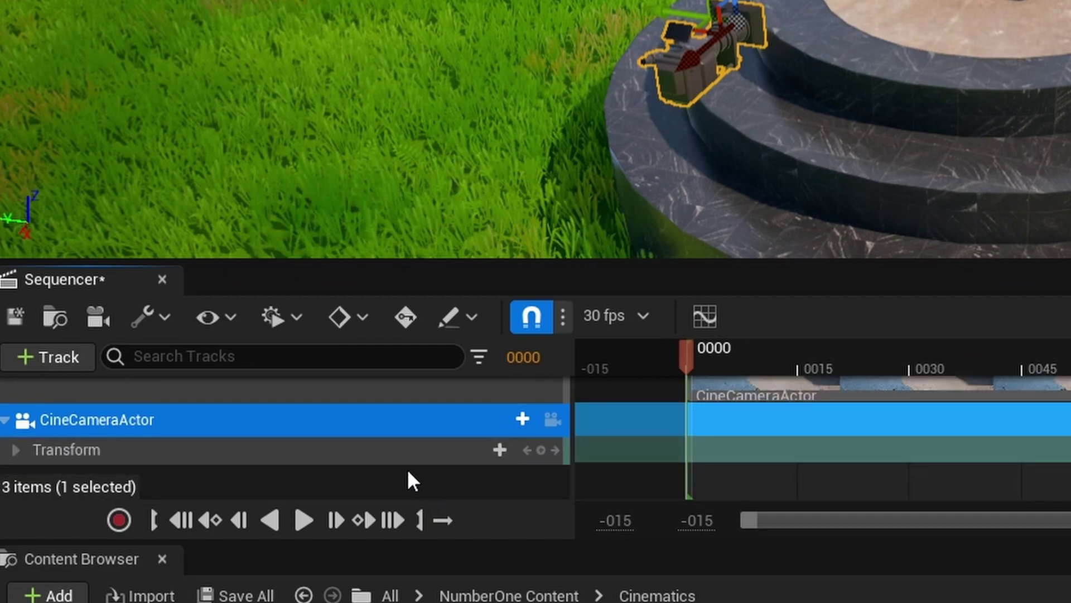
- Expand the camera's Transform track and key Location, Rotation and Scale at frame 0
{"action": "left_click", "coordinate": [19, 453]}
{"action": "scroll", "coordinate": [289, 436], "scroll_direction": "down", "scroll_amount": 2}
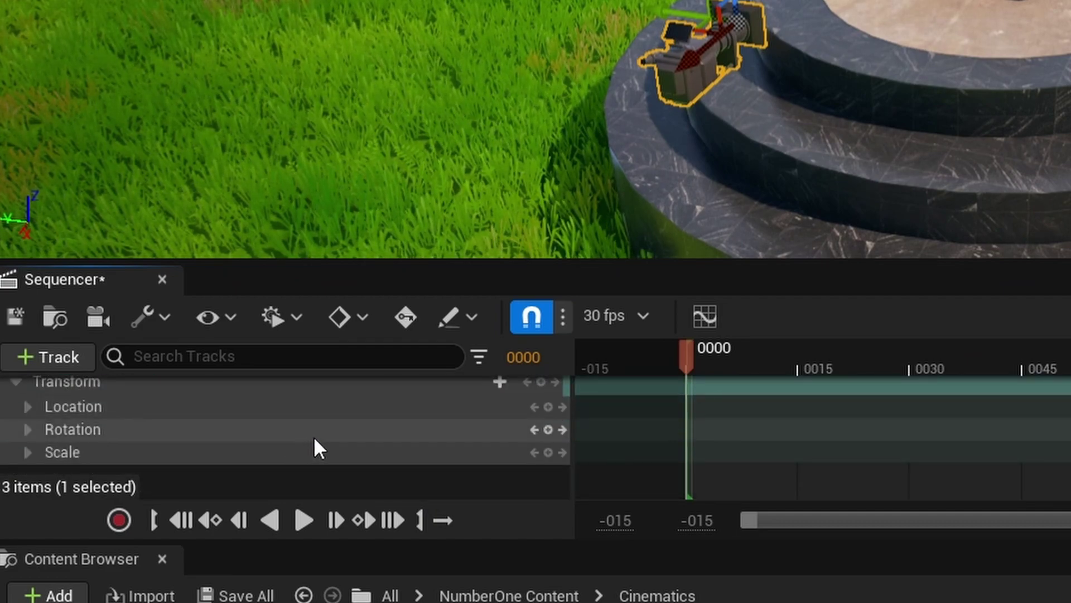
{"action": "scroll", "coordinate": [329, 438], "scroll_direction": "up", "scroll_amount": 1}
{"action": "scroll", "coordinate": [346, 440], "scroll_direction": "down", "scroll_amount": 1}
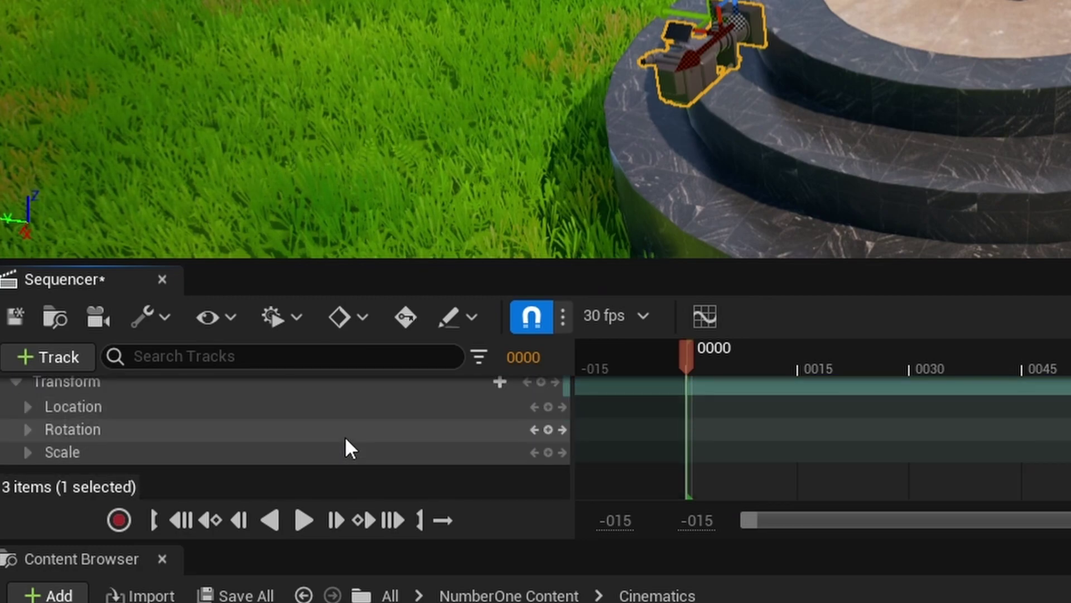
{"action": "left_click", "coordinate": [547, 407]}
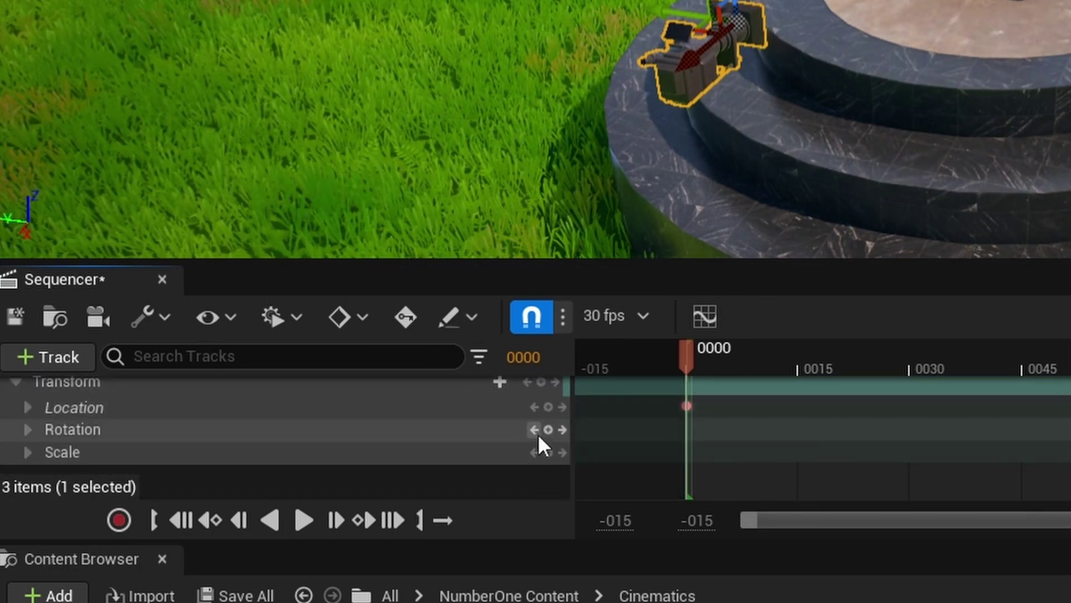
{"action": "left_click", "coordinate": [545, 429]}
{"action": "left_click", "coordinate": [549, 452]}
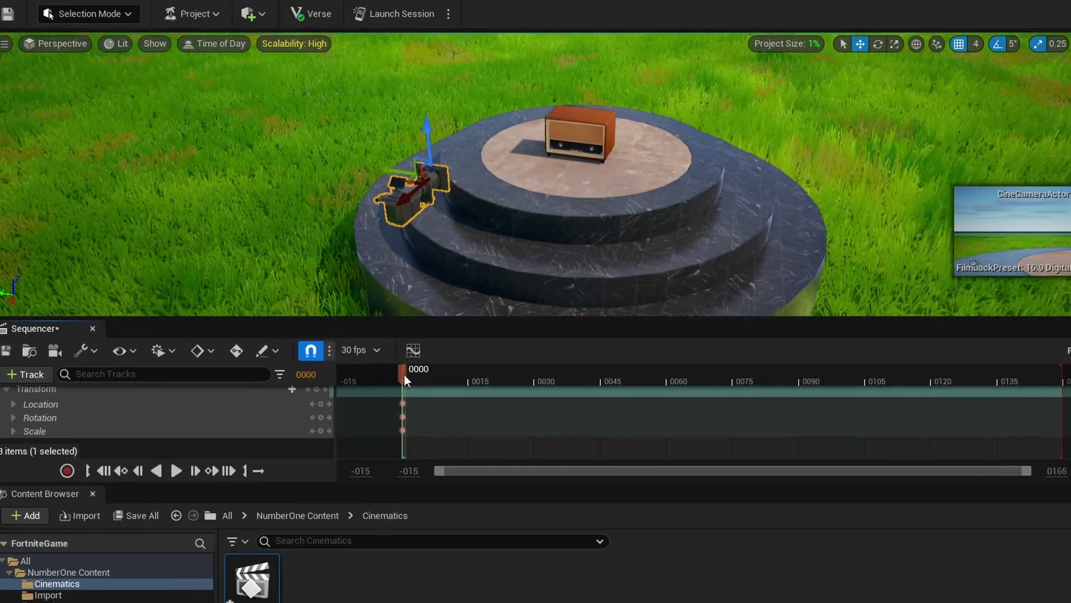
- At frame 90, move the cine camera across to the front of the radio and key its Location, Rotation and Scale
{"action": "left_click_drag", "start_coordinate": [802, 382], "coordinate": [796, 379]}
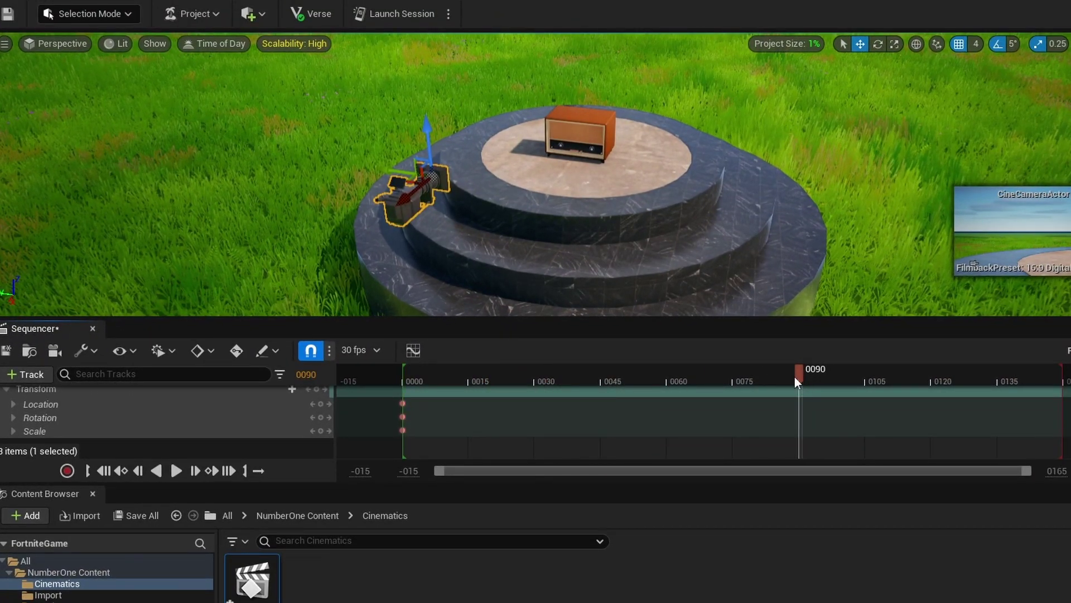
{"action": "left_click_drag", "start_coordinate": [391, 173], "coordinate": [585, 211]}
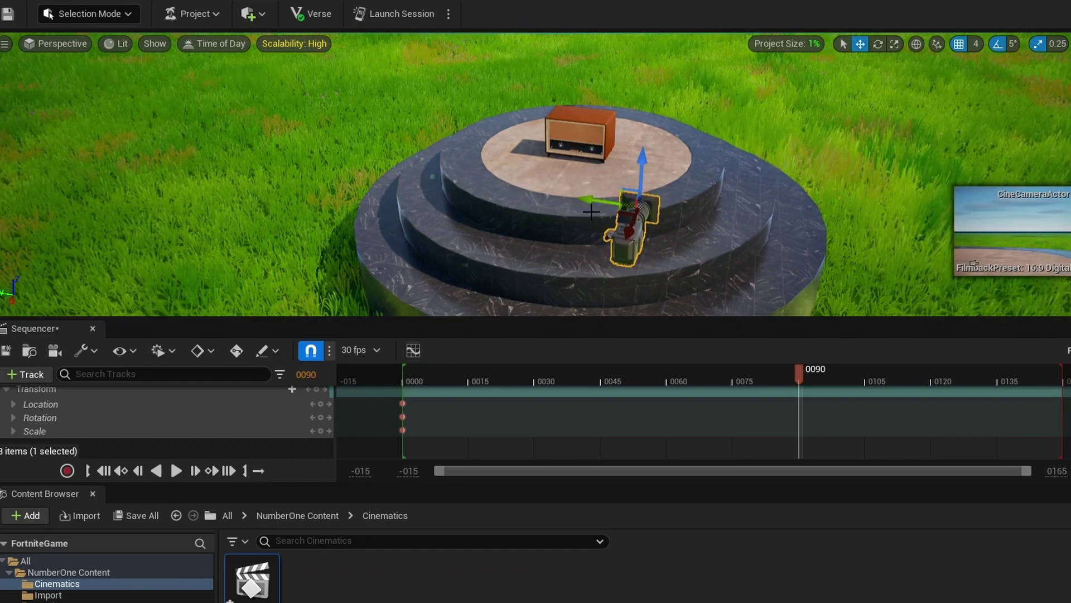
{"action": "left_click", "coordinate": [321, 403]}
{"action": "left_click", "coordinate": [321, 417]}
{"action": "left_click", "coordinate": [321, 430]}
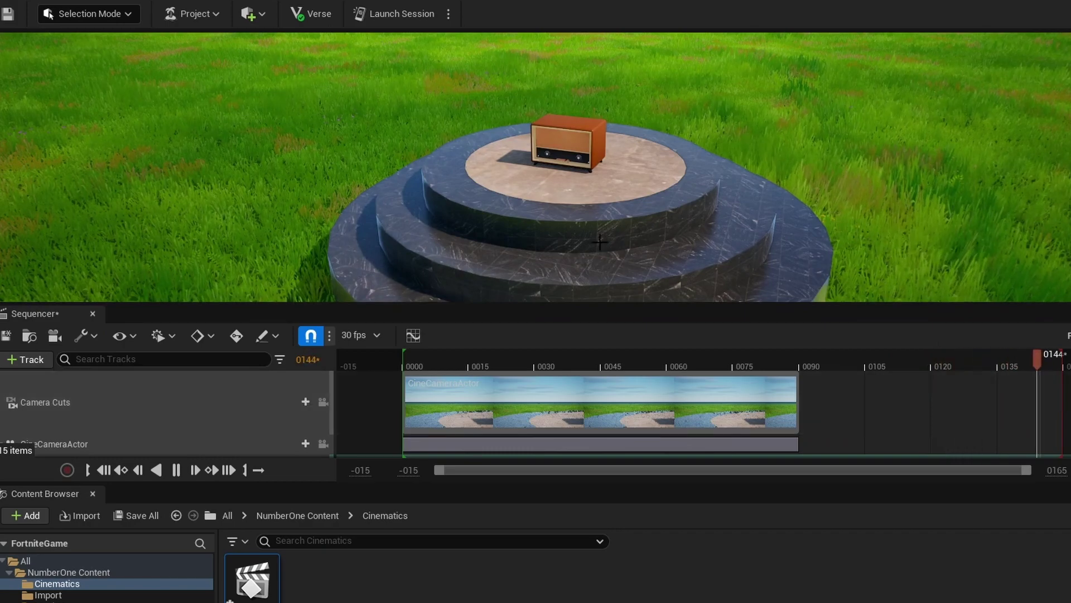
- Review the camera's keys and camera cut on the timeline, scrubbing back to about frame 87
{"action": "right_click_drag", "start_coordinate": [789, 216], "coordinate": [823, 276]}
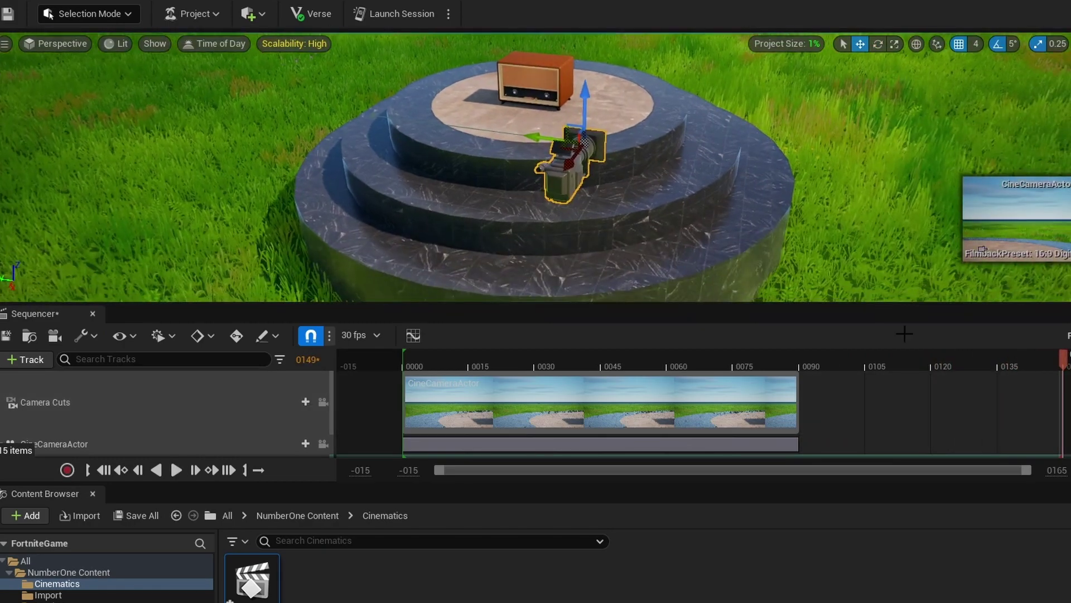
{"action": "scroll", "coordinate": [1020, 390], "scroll_direction": "down", "scroll_amount": 2}
{"action": "mouse_move", "coordinate": [1026, 470]}
{"action": "left_mouse_down"}
{"action": "mouse_move", "coordinate": [925, 460]}
{"action": "mouse_move", "coordinate": [1027, 470]}
{"action": "left_mouse_up"}
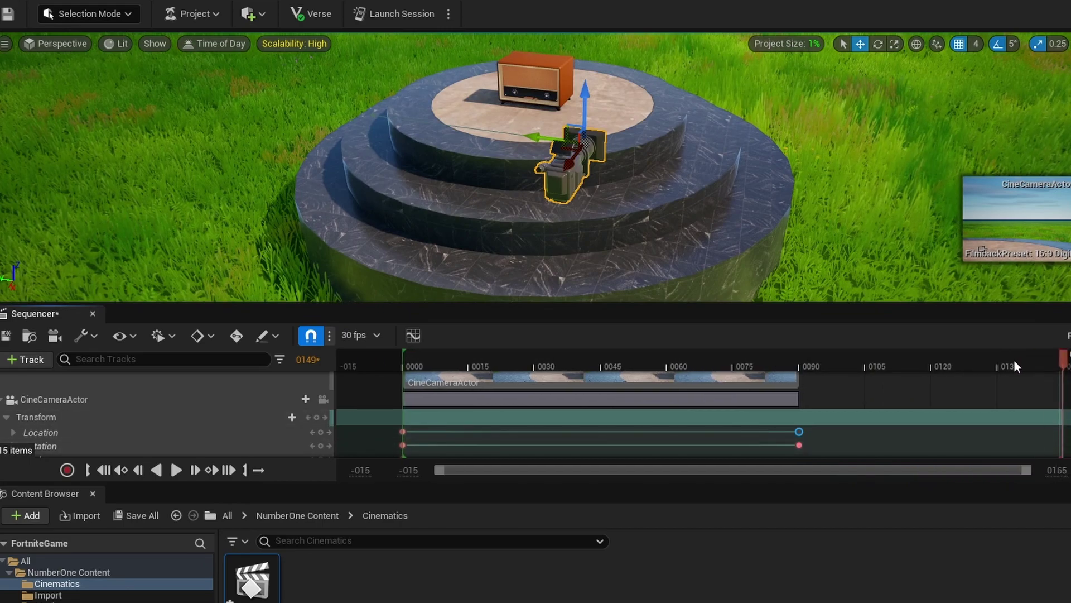
{"action": "scroll", "coordinate": [815, 384], "scroll_direction": "up", "scroll_amount": 3}
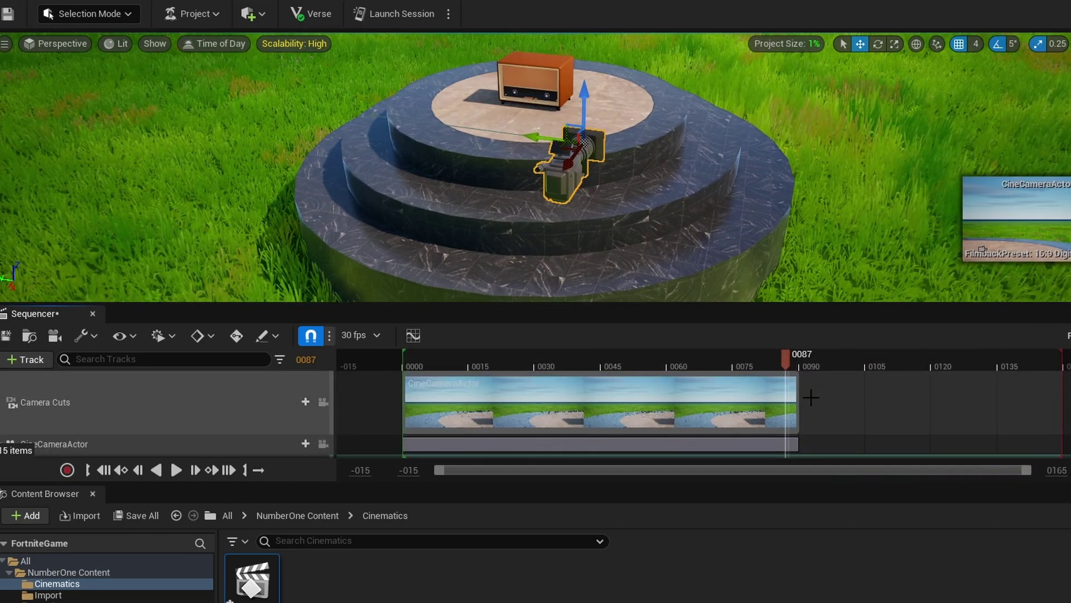
- Set the camera cut to end at frame 90 and preview the camera move, returning to about frame 29
{"action": "left_click_drag", "start_coordinate": [802, 396], "coordinate": [1069, 394]}
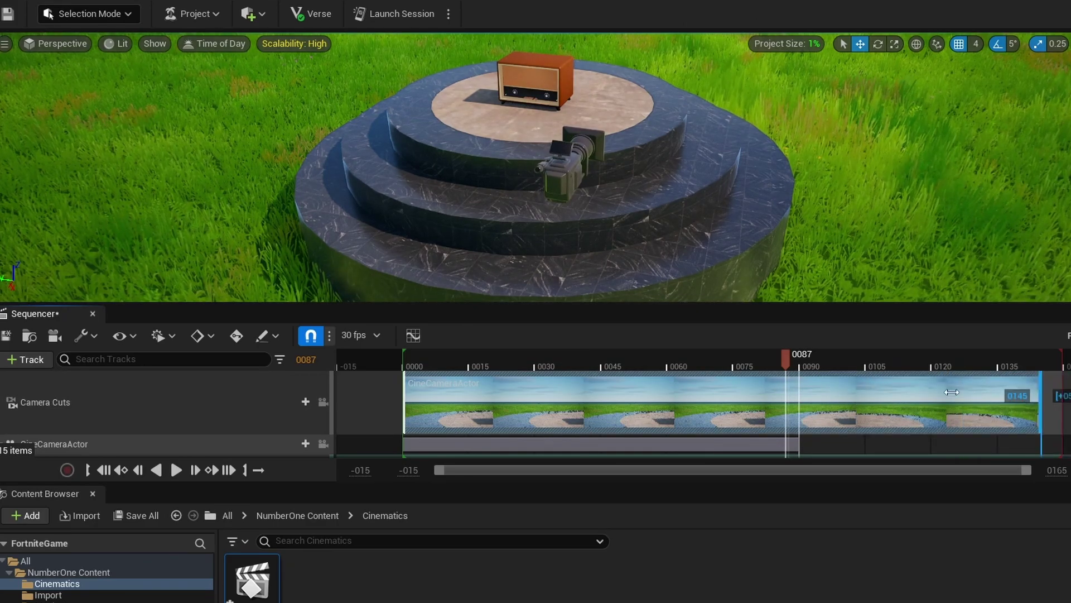
{"action": "left_click_drag", "start_coordinate": [952, 393], "coordinate": [793, 396]}
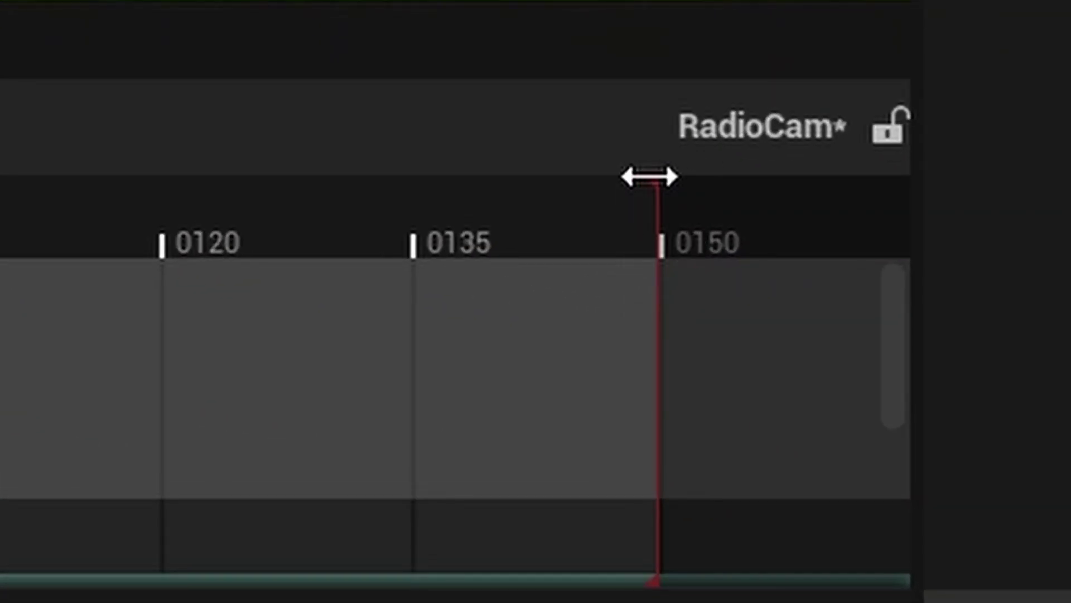
{"action": "left_click_drag", "start_coordinate": [650, 176], "coordinate": [368, 216]}
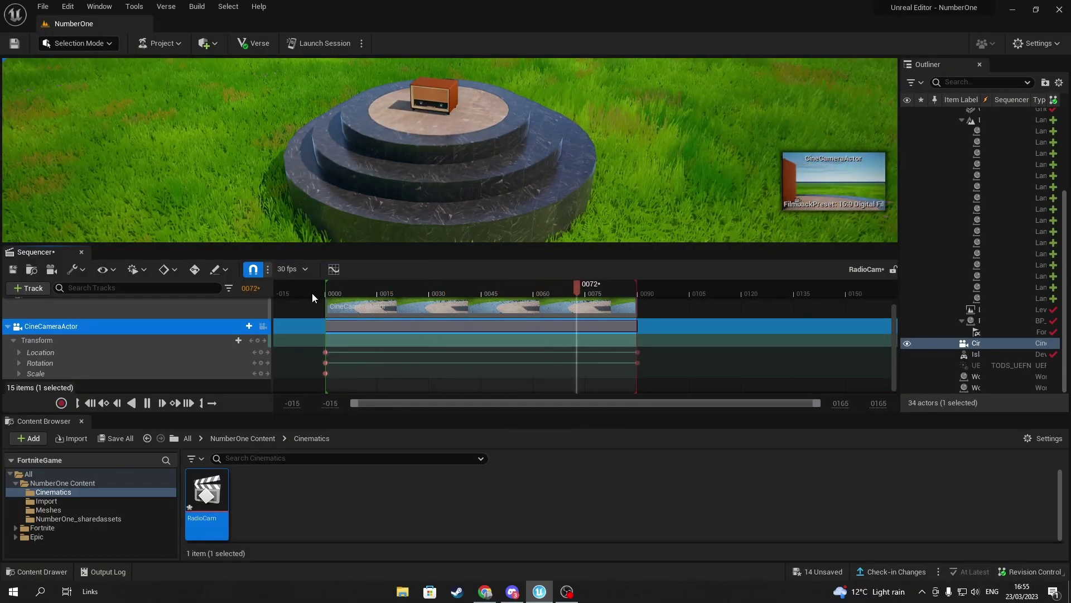
{"action": "left_click", "coordinate": [424, 282]}
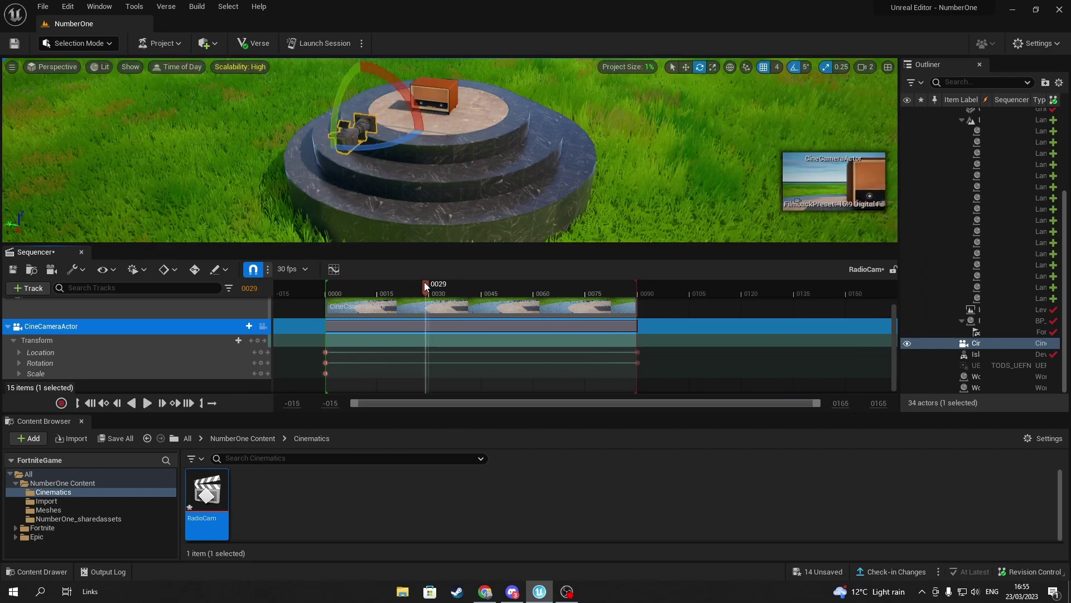
{"action": "right_click_drag", "start_coordinate": [433, 212], "coordinate": [385, 207]}
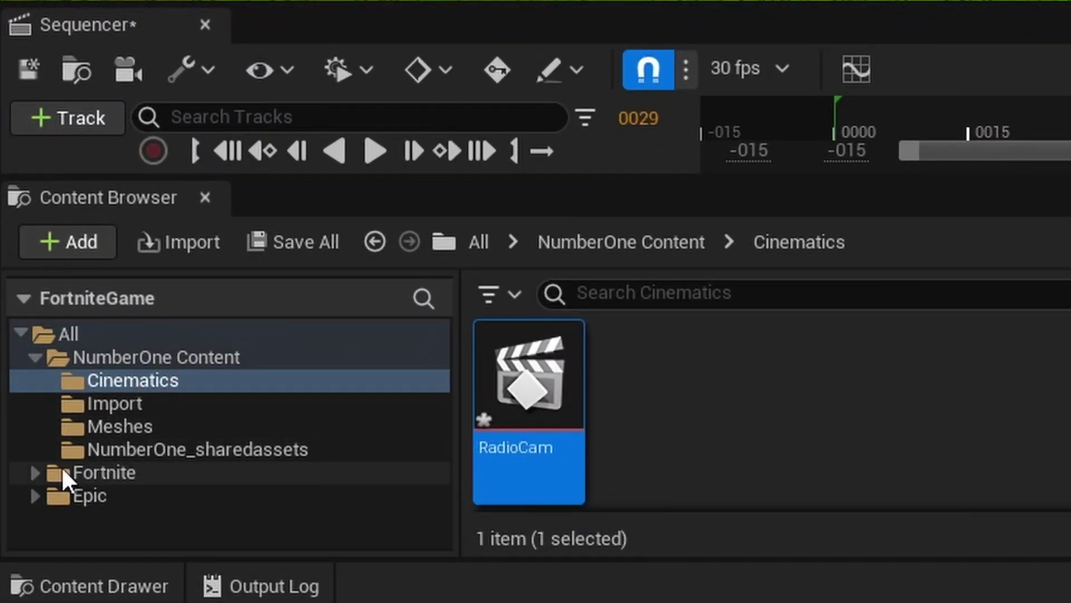
- Place a Button device and a Cinematic Sequence device from the Fortnite Devices folder on the grass beside the podium
{"action": "left_click", "coordinate": [33, 475]}
{"action": "scroll", "coordinate": [134, 485], "scroll_direction": "down", "scroll_amount": 1}
{"action": "left_click", "coordinate": [135, 474]}
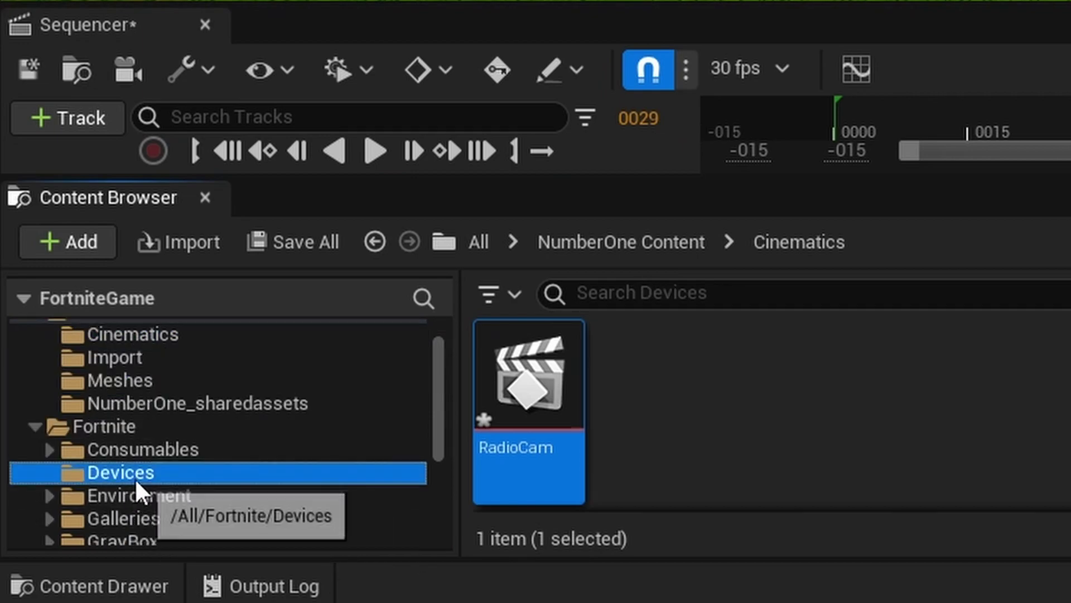
{"action": "scroll", "coordinate": [750, 411], "scroll_direction": "down", "scroll_amount": 2}
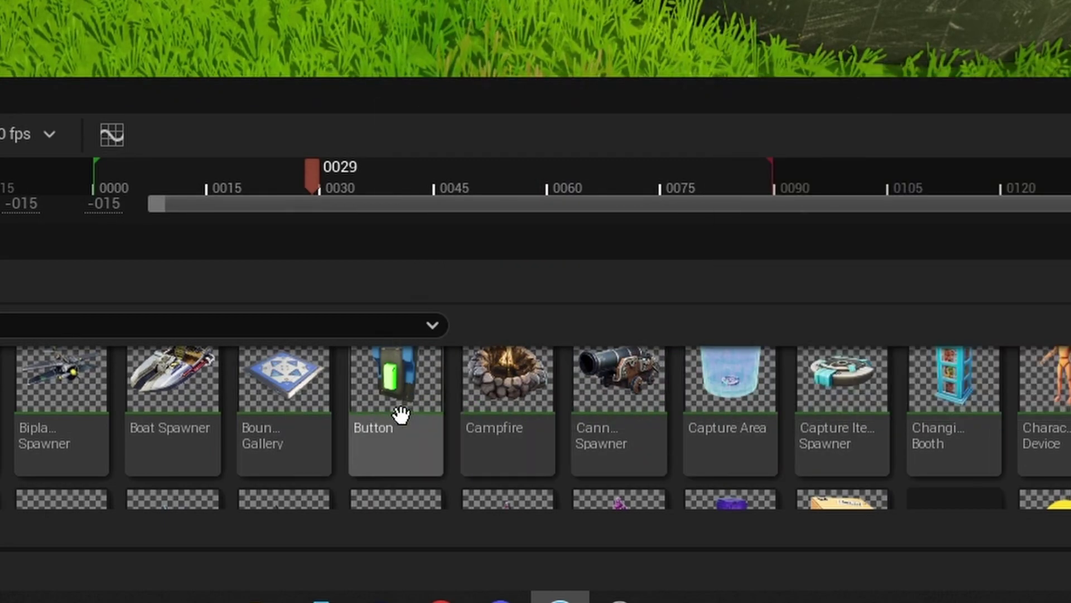
{"action": "left_click", "coordinate": [399, 411]}
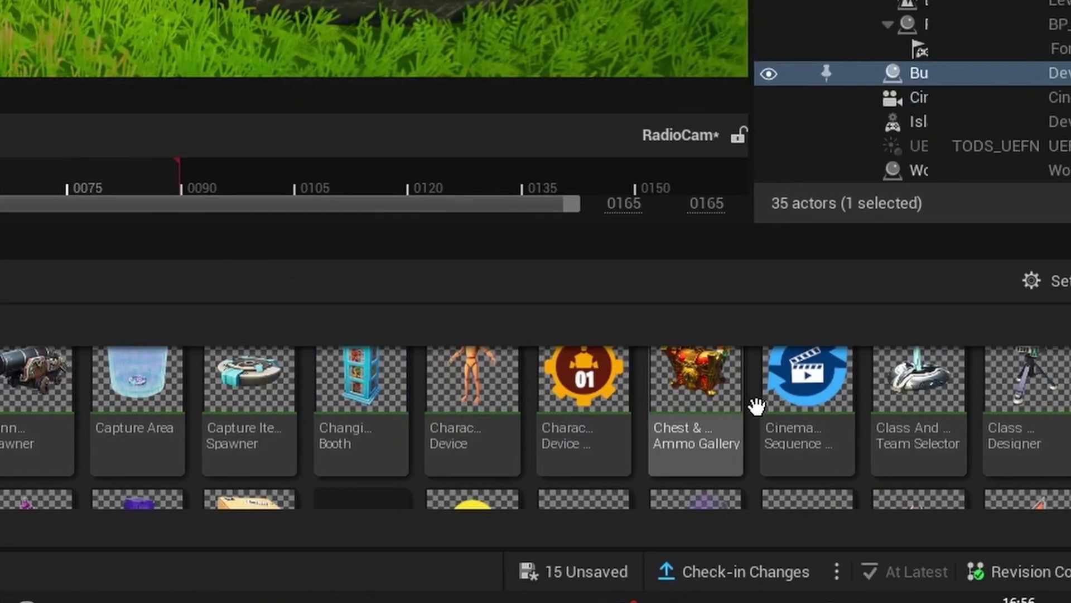
{"action": "left_click_drag", "start_coordinate": [755, 401], "coordinate": [52, 88]}
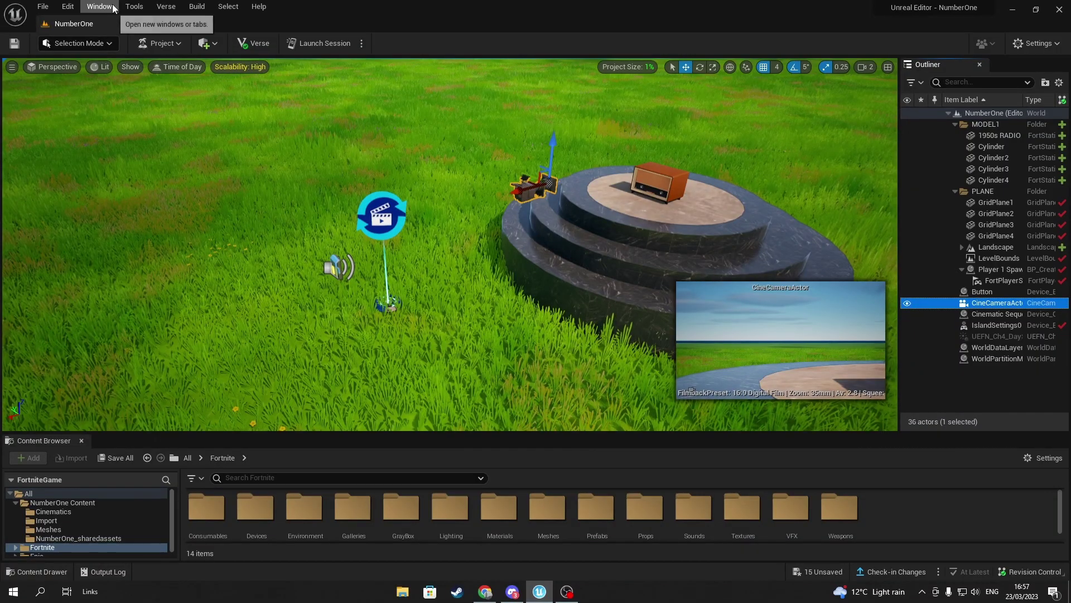
- Show the Details panel and arrange it beneath the Outliner
{"action": "left_click", "coordinate": [113, 7]}
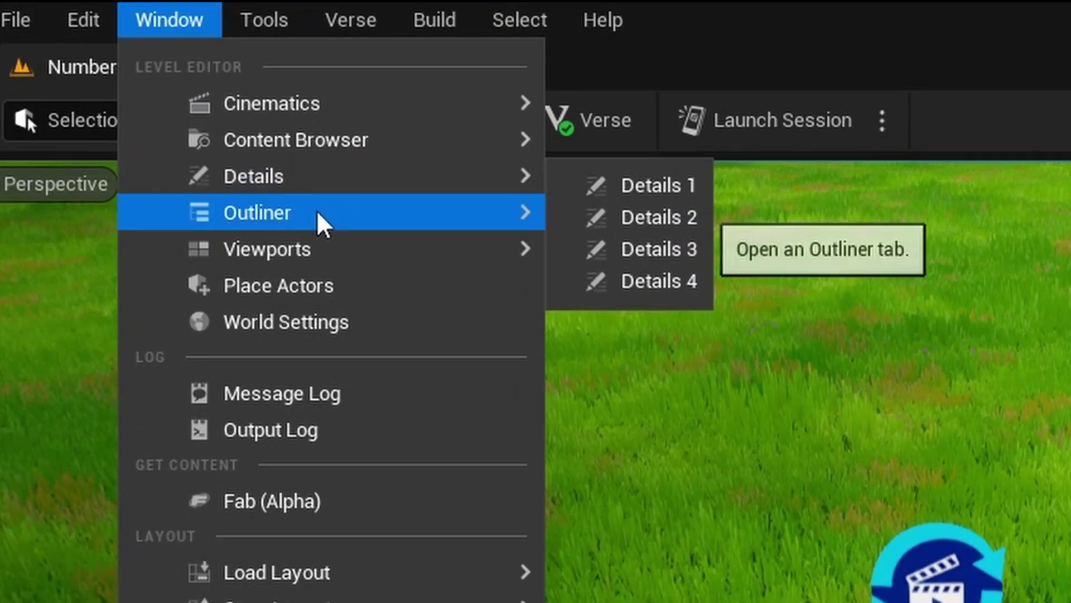
{"action": "mouse_move", "coordinate": [316, 210]}
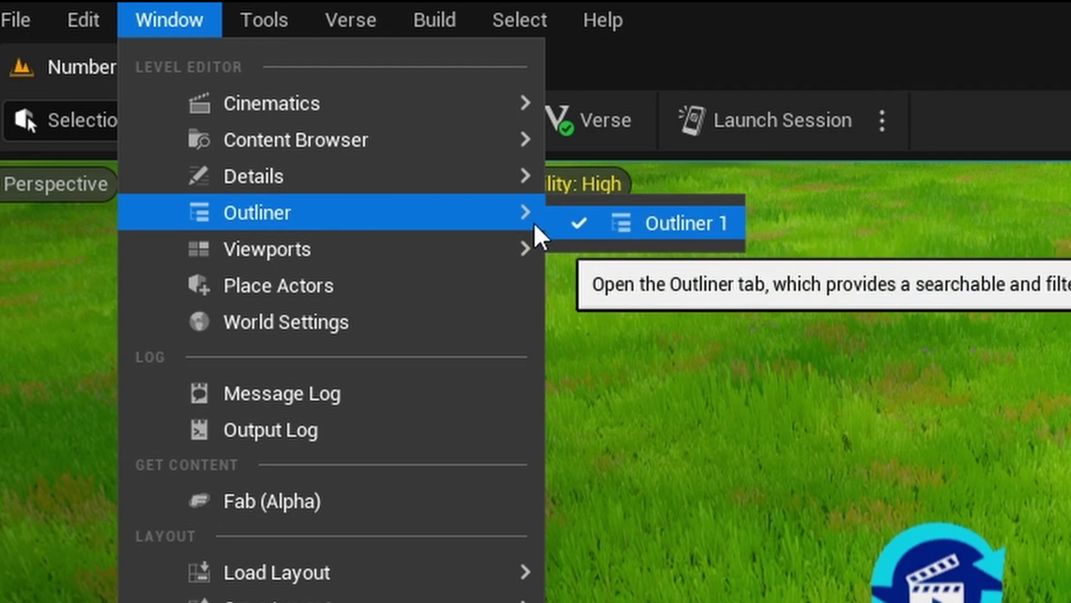
{"action": "mouse_move", "coordinate": [309, 193]}
{"action": "left_click", "coordinate": [605, 182]}
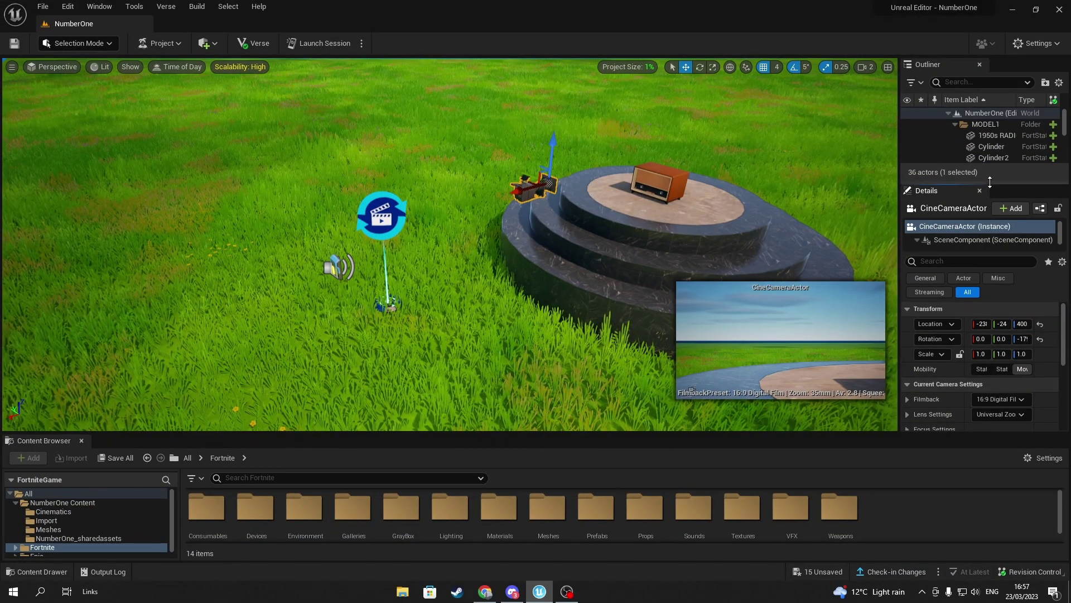
{"action": "left_click_drag", "start_coordinate": [990, 182], "coordinate": [989, 222]}
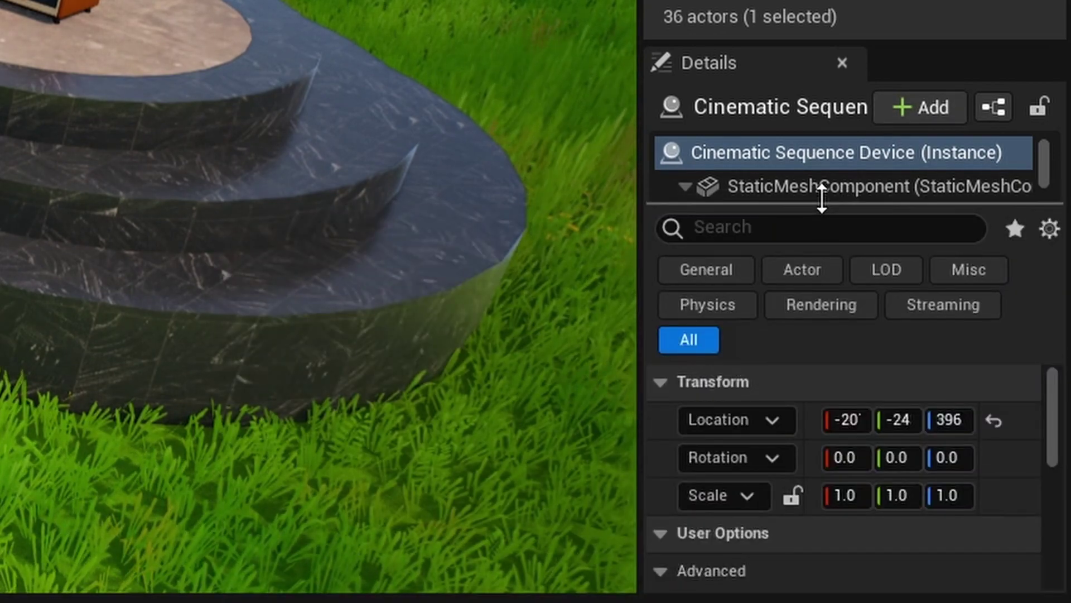
- Assign the RadioCam level sequence as the Cinematic Sequence device's Sequence
{"action": "left_click_drag", "start_coordinate": [854, 38], "coordinate": [853, 0]}
{"action": "scroll", "coordinate": [929, 374], "scroll_direction": "down", "scroll_amount": 3}
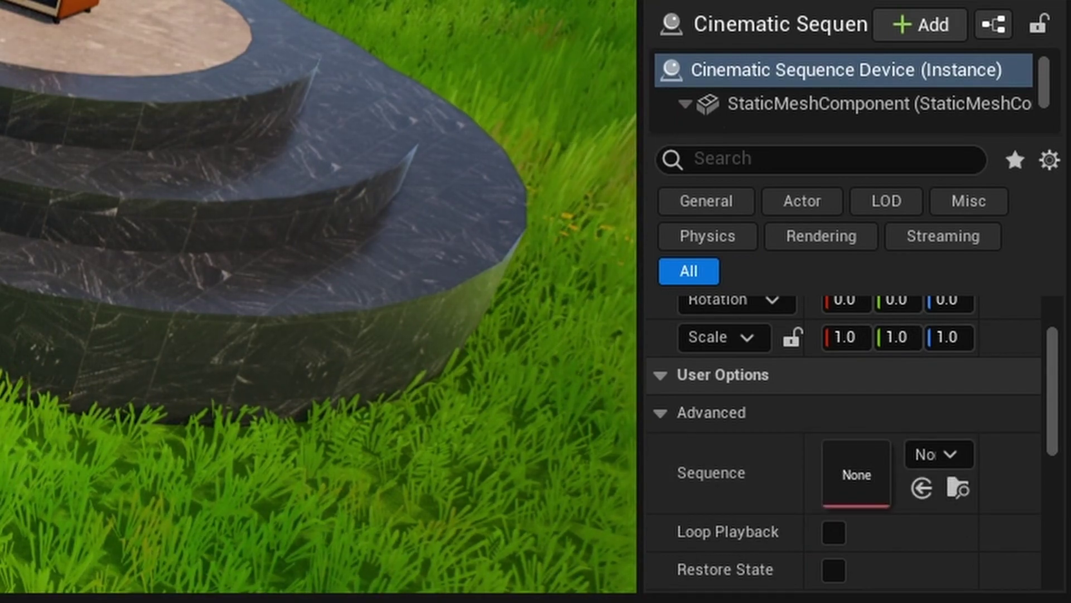
{"action": "left_click_drag", "start_coordinate": [725, 602], "coordinate": [876, 486]}
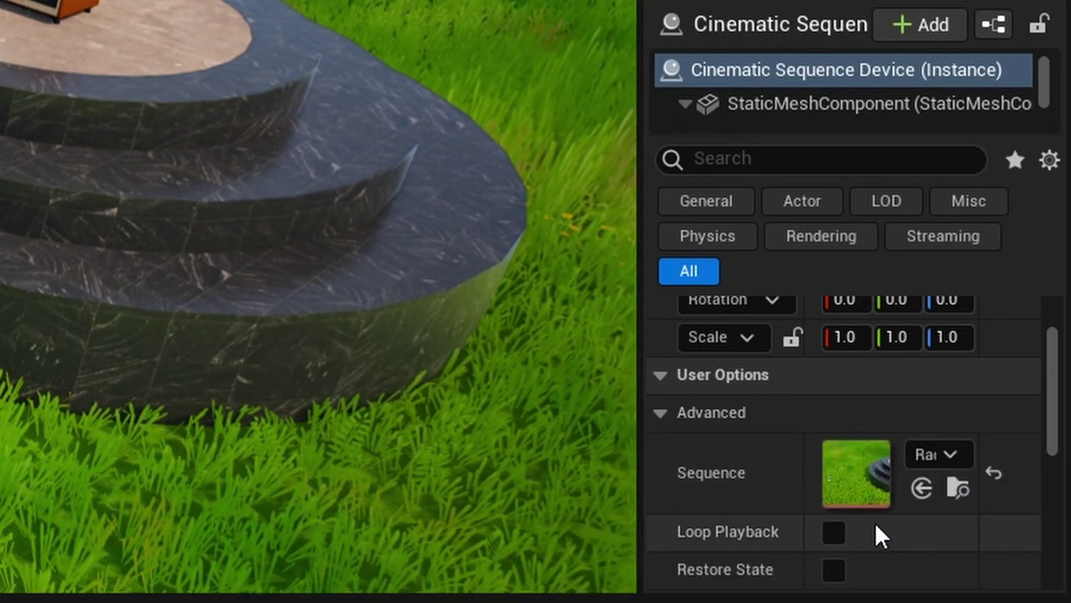
- Set the Cinematic Sequence device's Visibility to Instigator Only and bind its Play Function to the Button's On Interact event
{"action": "scroll", "coordinate": [877, 526], "scroll_direction": "down", "scroll_amount": 1}
{"action": "scroll", "coordinate": [862, 527], "scroll_direction": "down", "scroll_amount": 6}
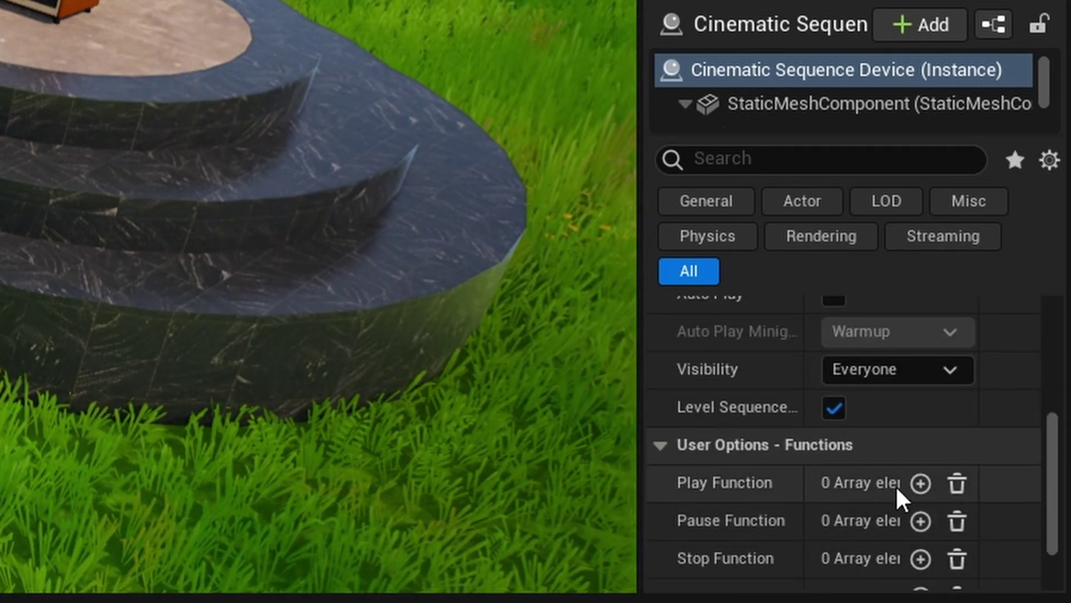
{"action": "scroll", "coordinate": [895, 484], "scroll_direction": "down", "scroll_amount": 1}
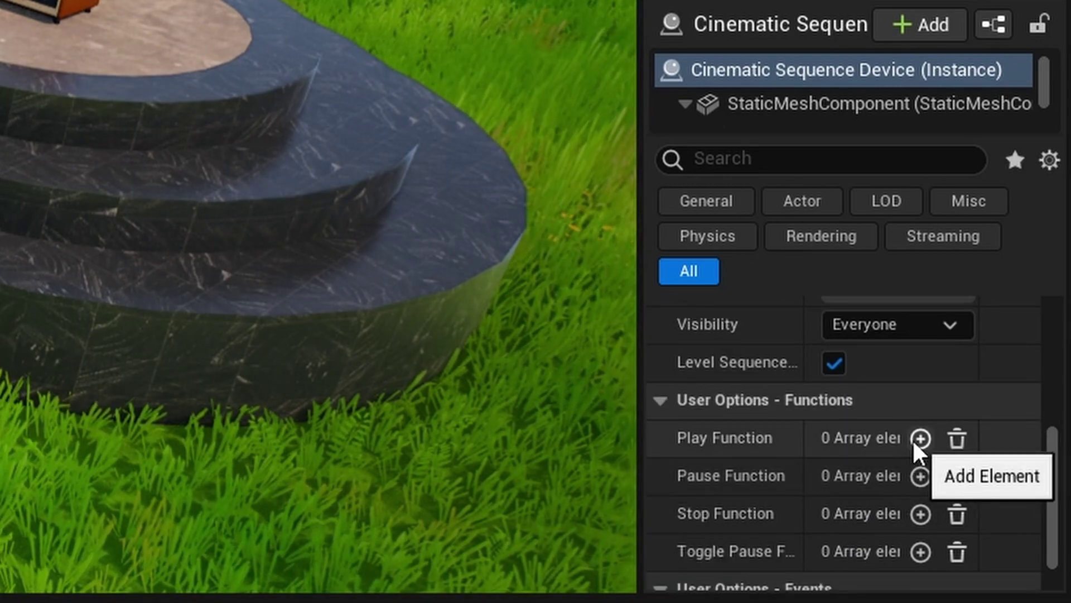
{"action": "scroll", "coordinate": [915, 441], "scroll_direction": "up", "scroll_amount": 1}
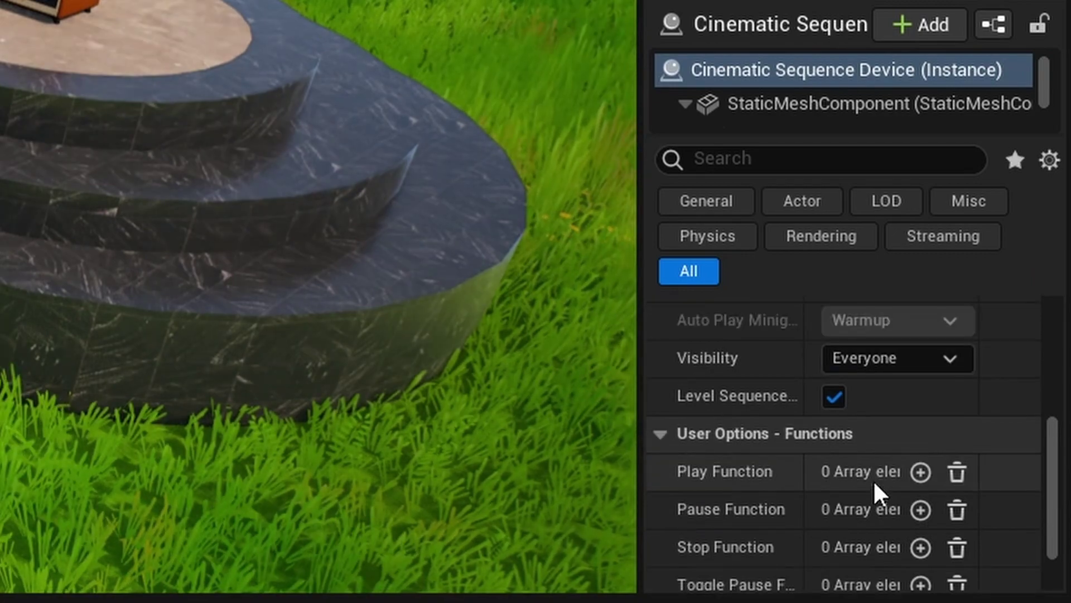
{"action": "left_click", "coordinate": [921, 472]}
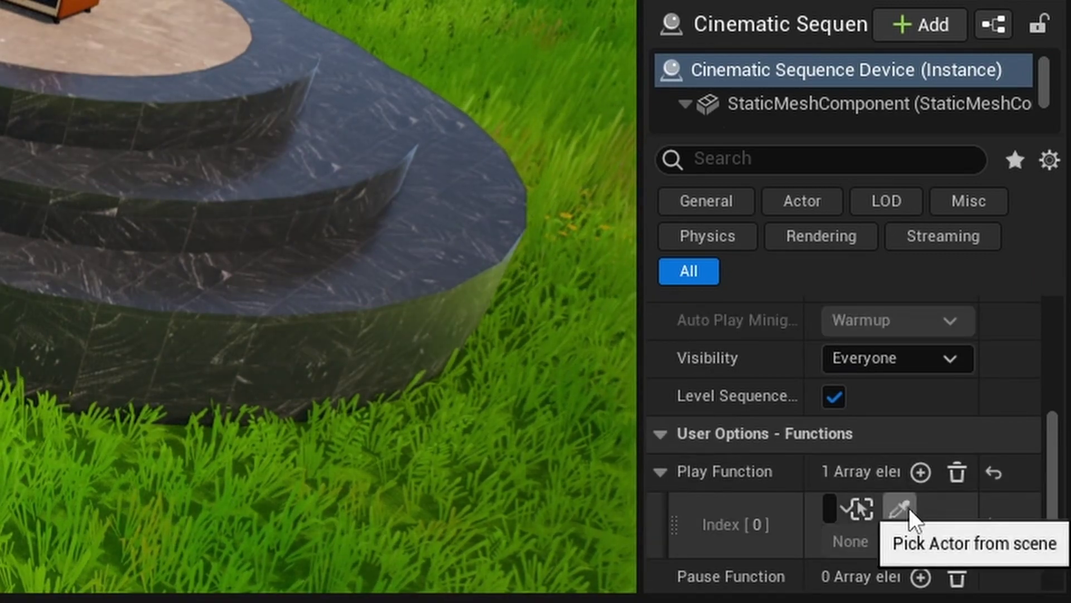
{"action": "left_click", "coordinate": [901, 508]}
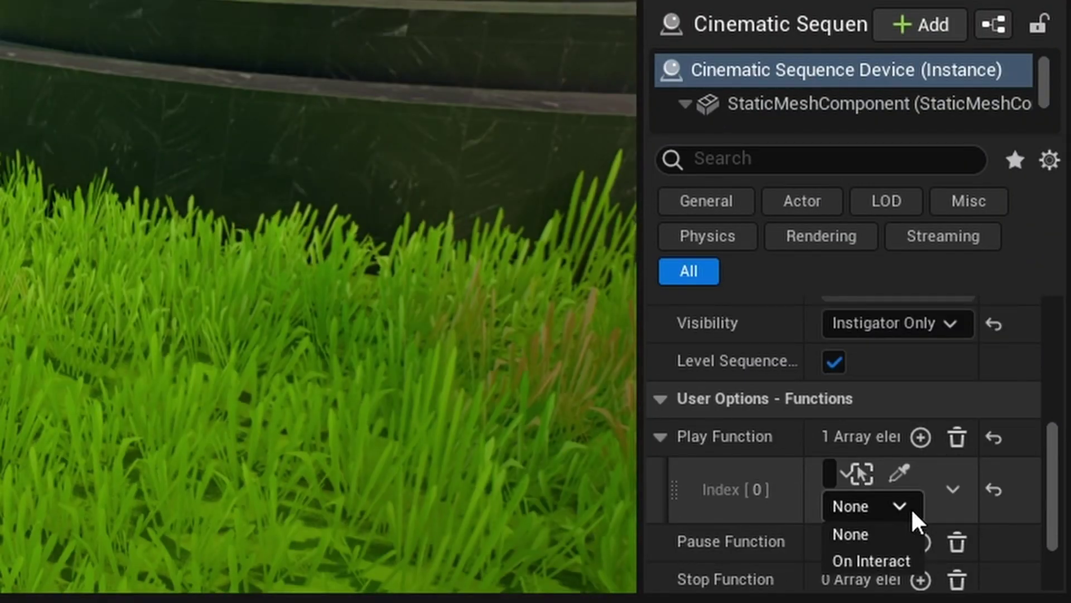
{"action": "left_click", "coordinate": [890, 559]}
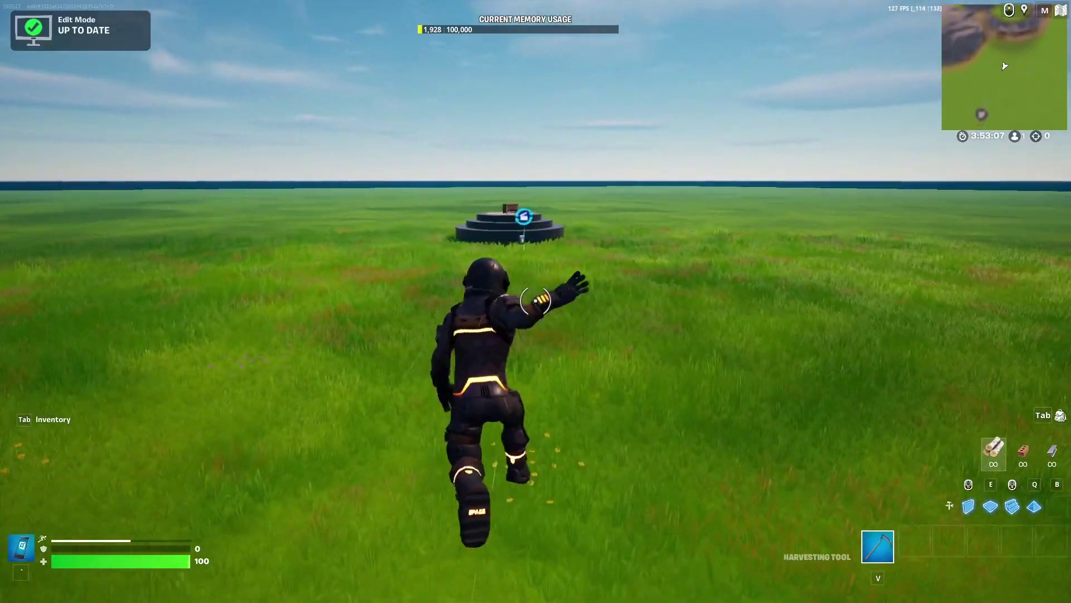
- In the launched Fortnite session, approach the Button device and open its event customization
{"action": "key", "text": "w"}
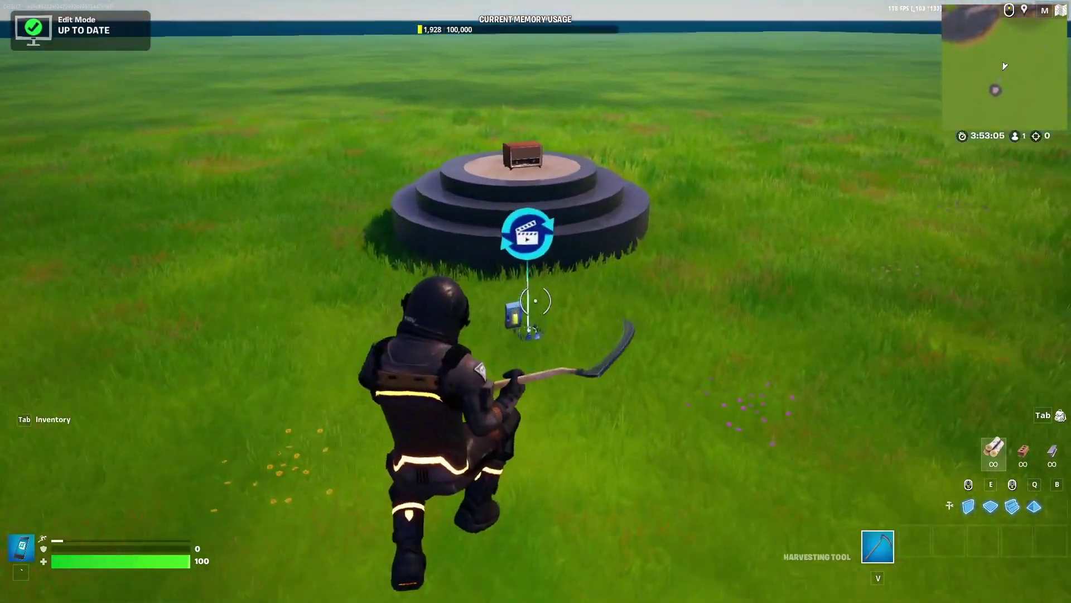
{"action": "key", "text": "e"}
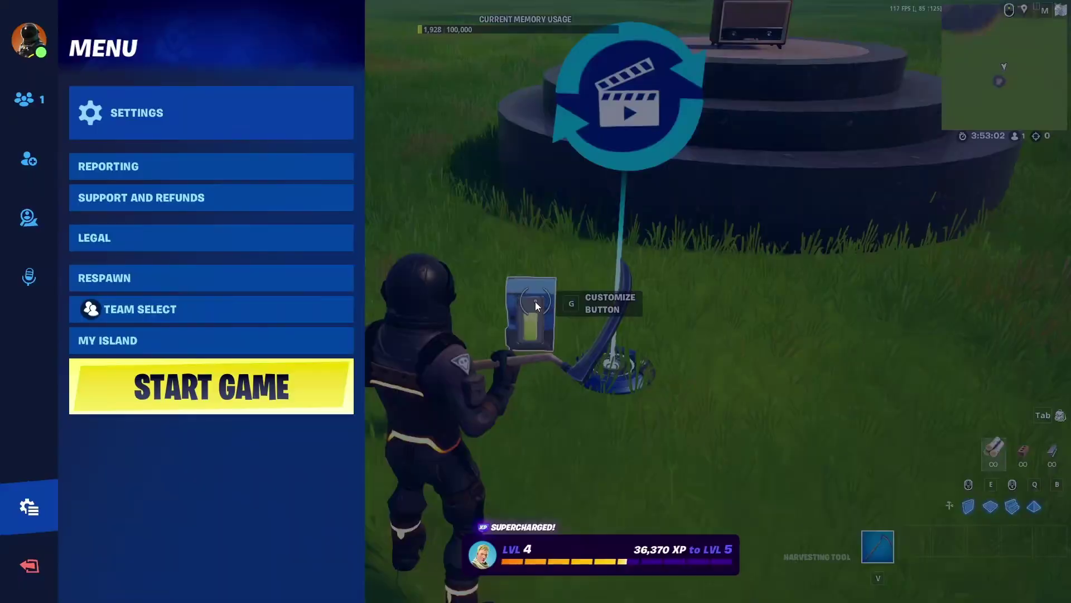
{"action": "left_click", "coordinate": [211, 385]}
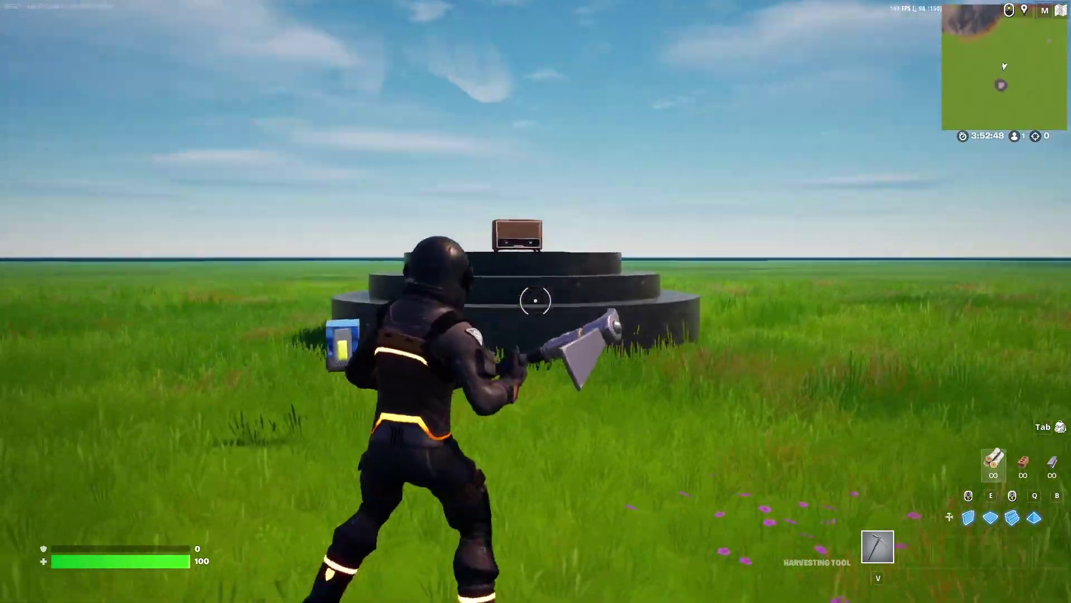
- Playtest the cinematic by triggering Play Anim on the Button, and move the character onto the podium beside the radio
{"action": "key", "text": "g"}
{"action": "key", "text": "g"}
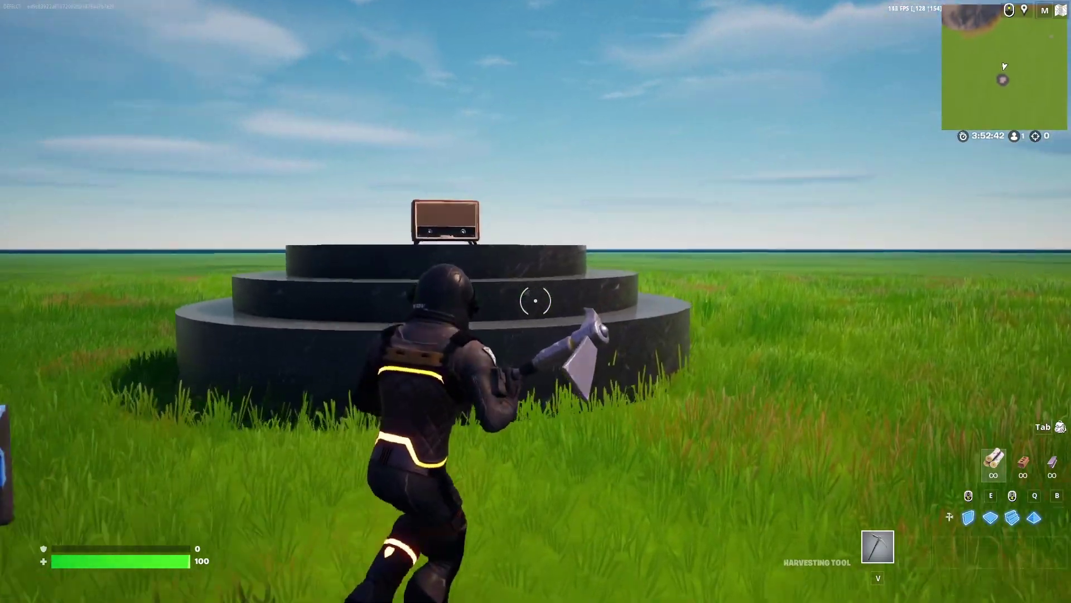
{"action": "key", "text": "w"}
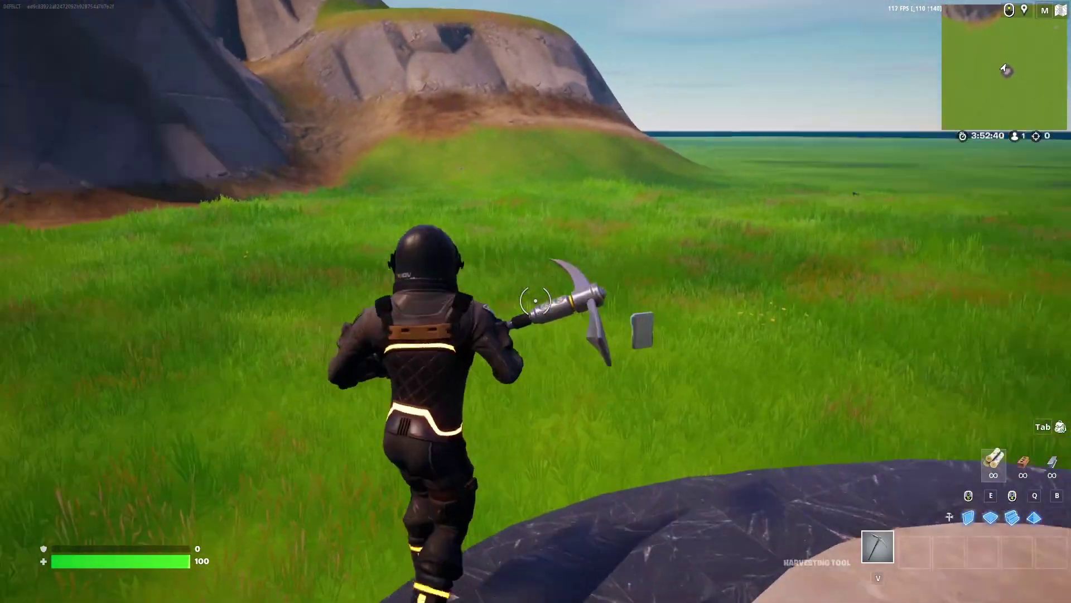
{"action": "key", "text": "g"}
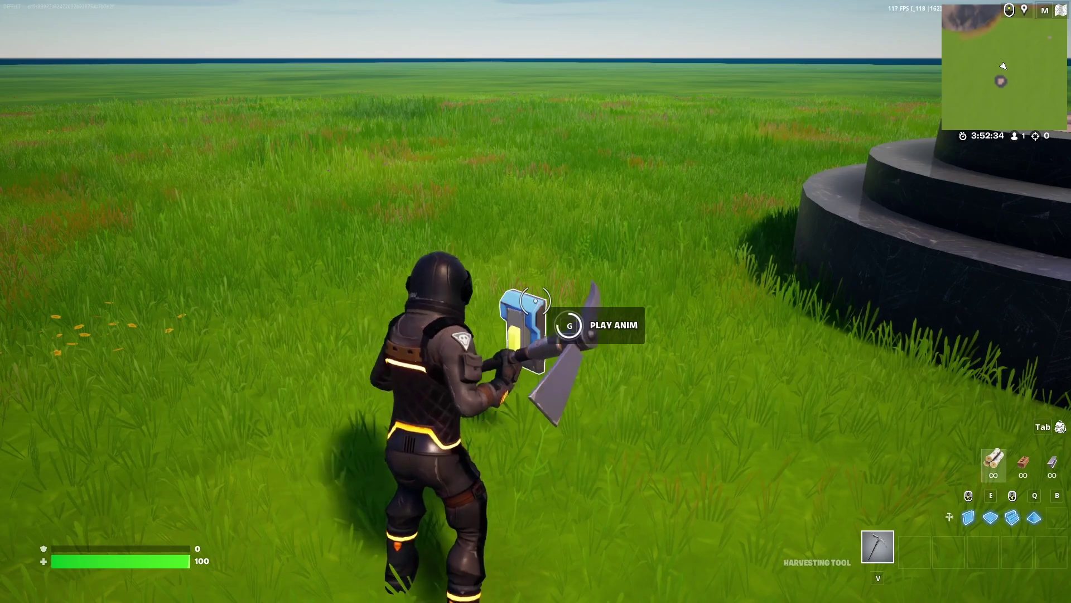
{"action": "key", "text": "g"}
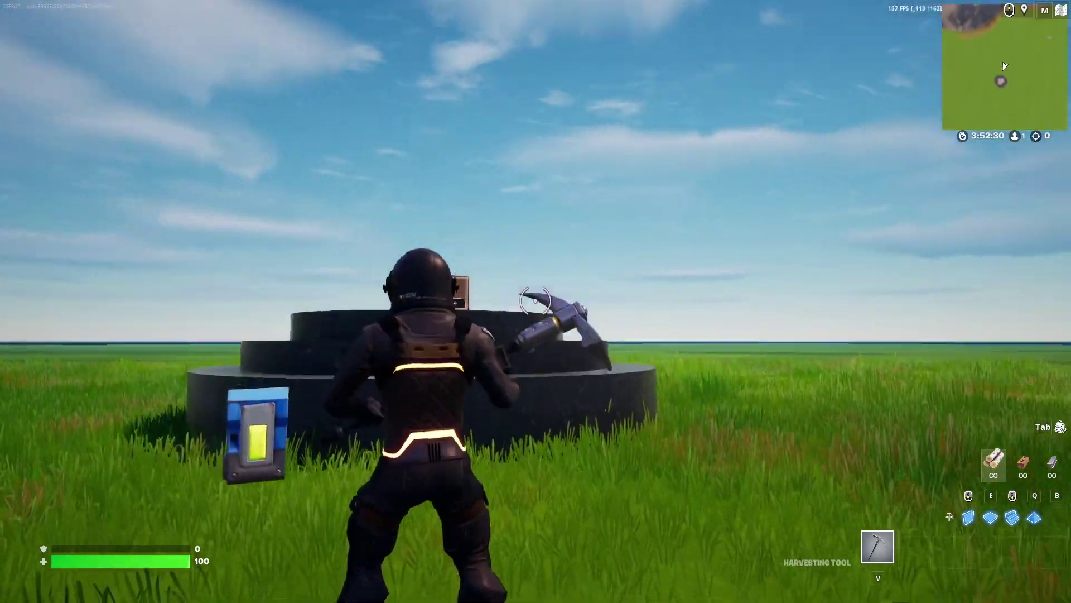
{"action": "key", "text": "w"}
{"action": "key", "text": "space"}
{"action": "key", "text": "d"}
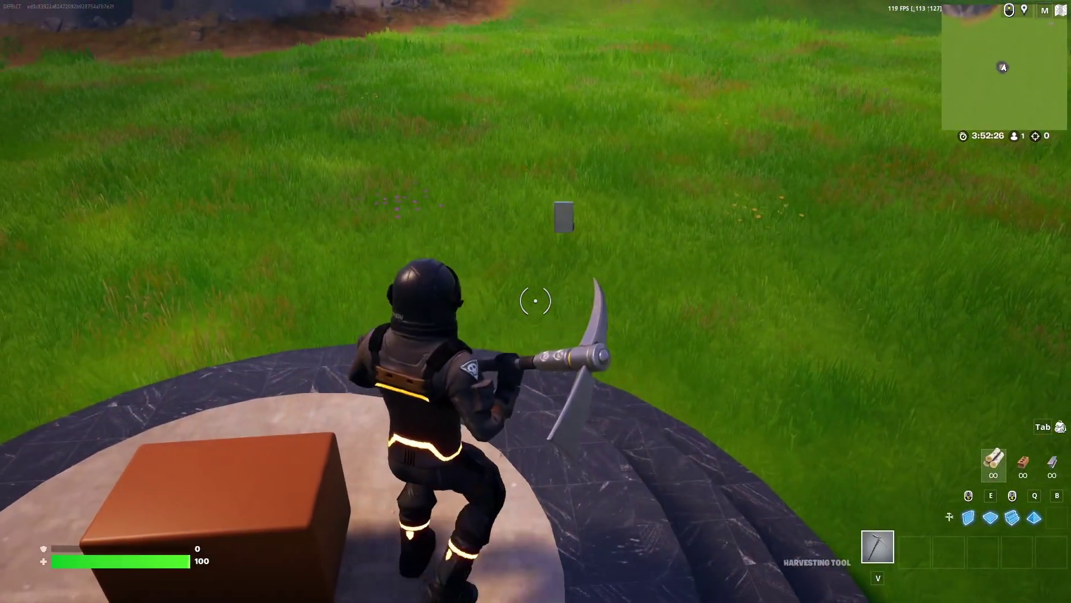
- Switch back to Unreal Editor and play the RadioCam sequence from its start, stopping around frame 57
{"action": "key", "text": "alt+Tab"}
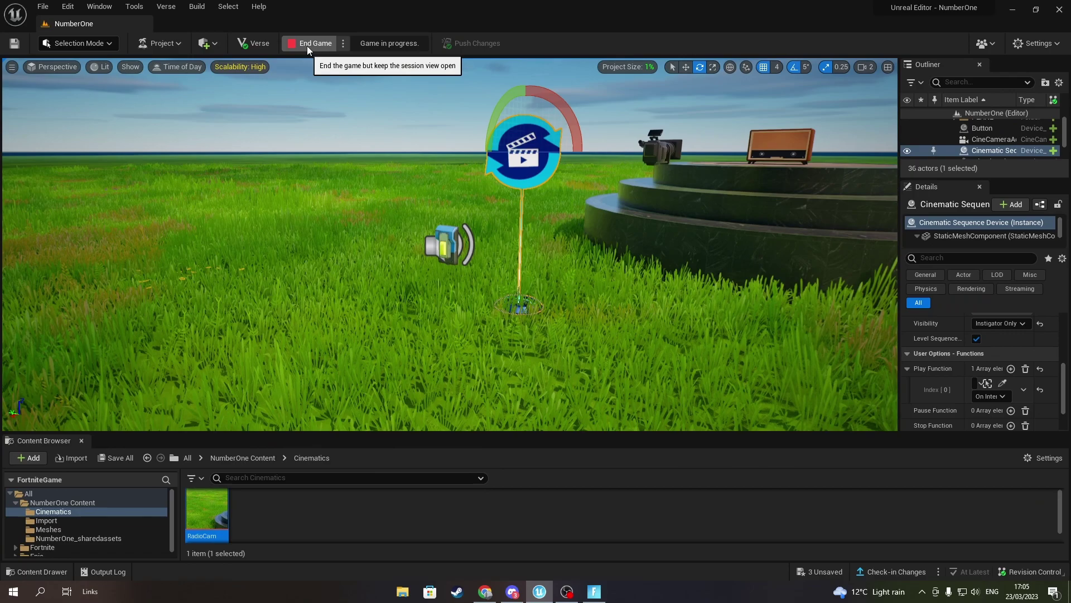
{"action": "left_click", "coordinate": [350, 43]}
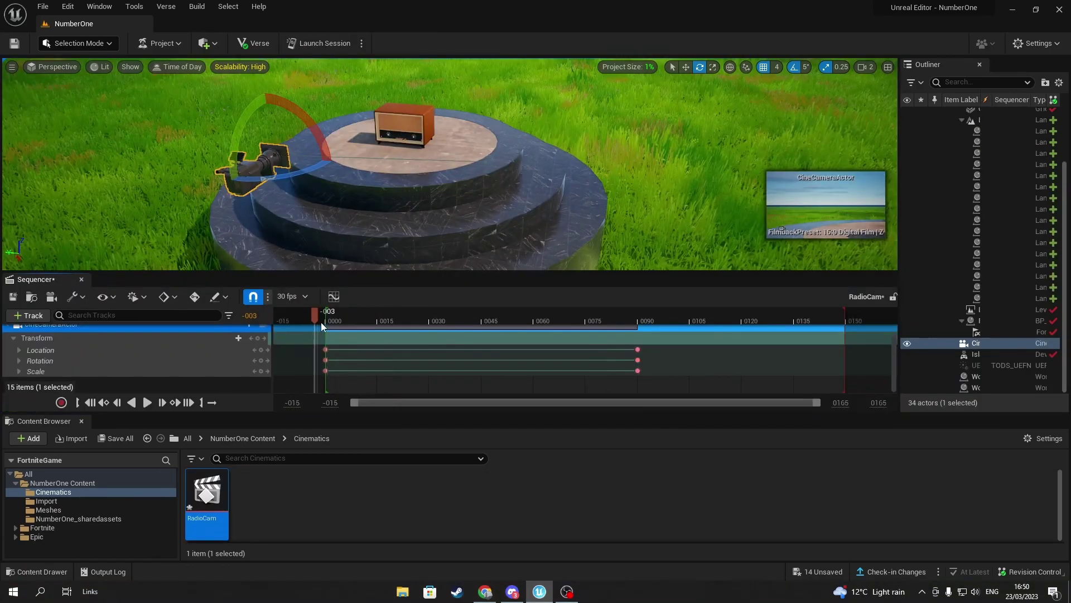
{"action": "left_click", "coordinate": [323, 323]}
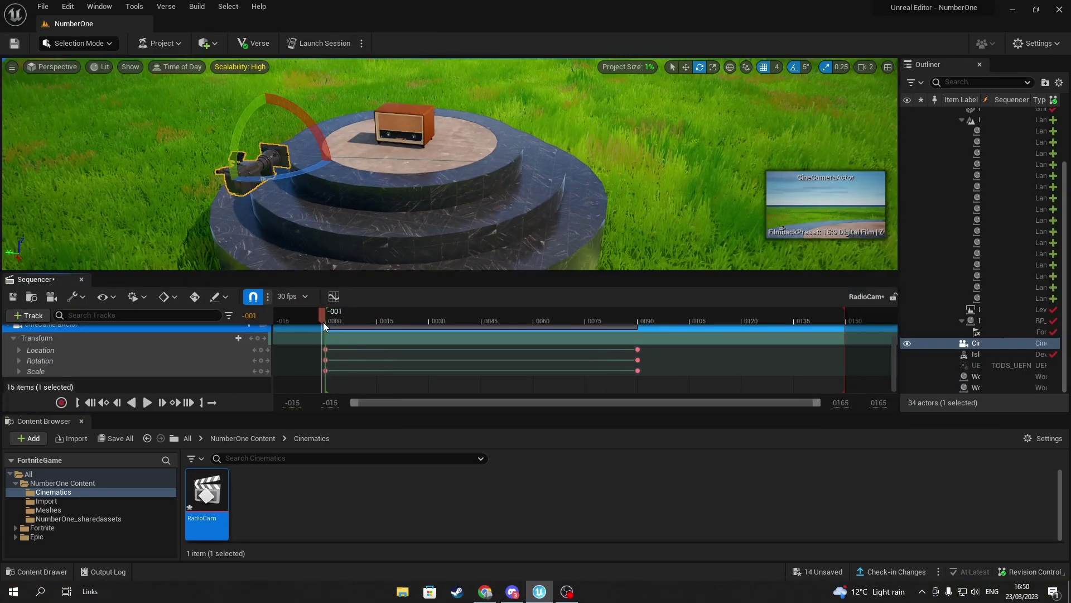
{"action": "key", "text": "space"}
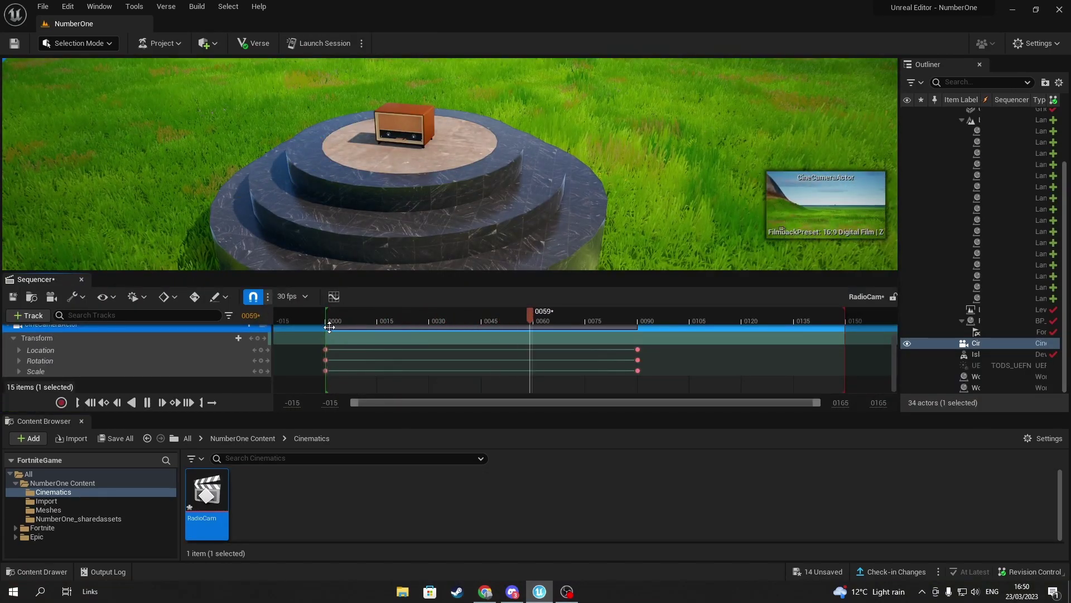
{"action": "key", "text": "space"}
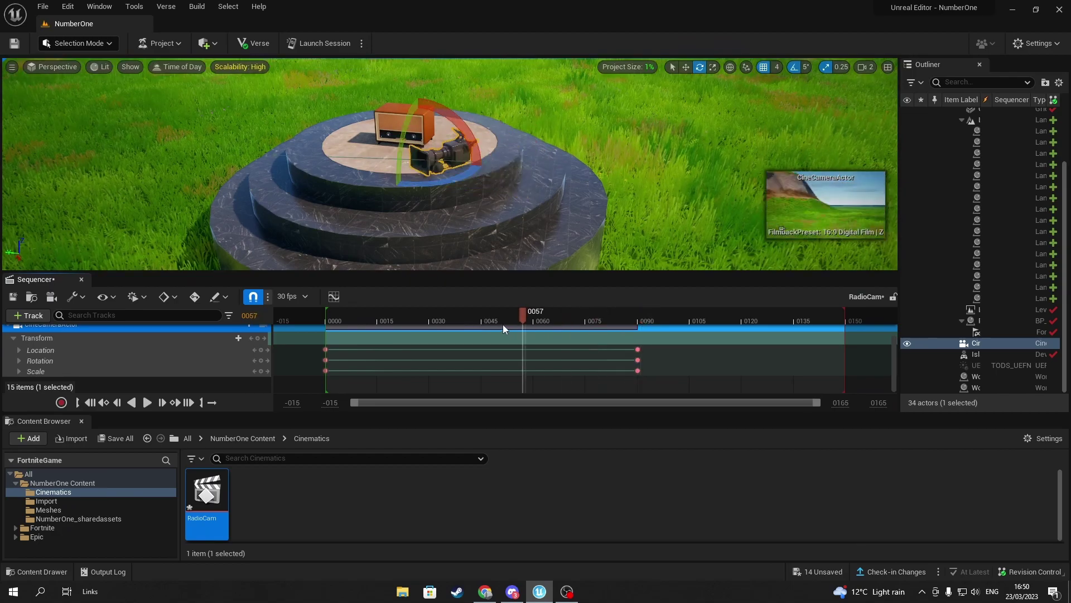